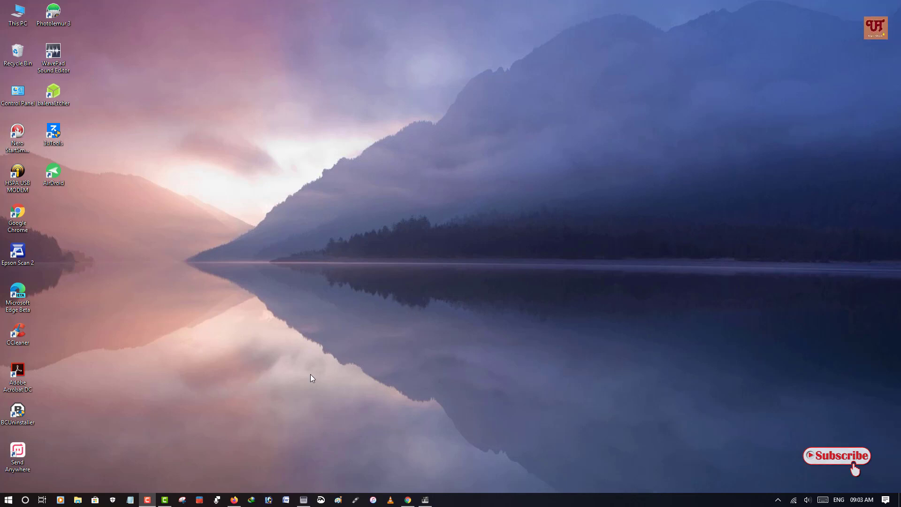
Step: Bring the everyonepiano.com site forward and open its Piano Software menu
{"action": "left_click", "coordinate": [234, 500]}
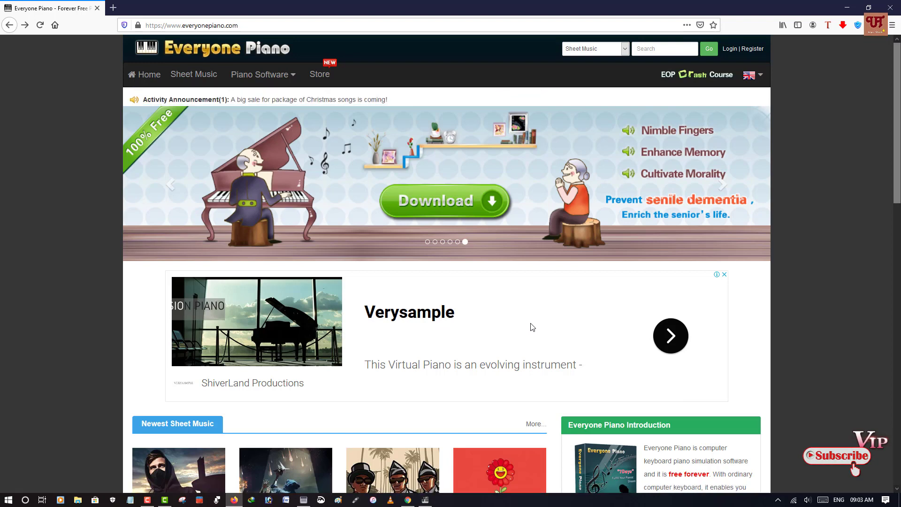
{"action": "left_click", "coordinate": [266, 77]}
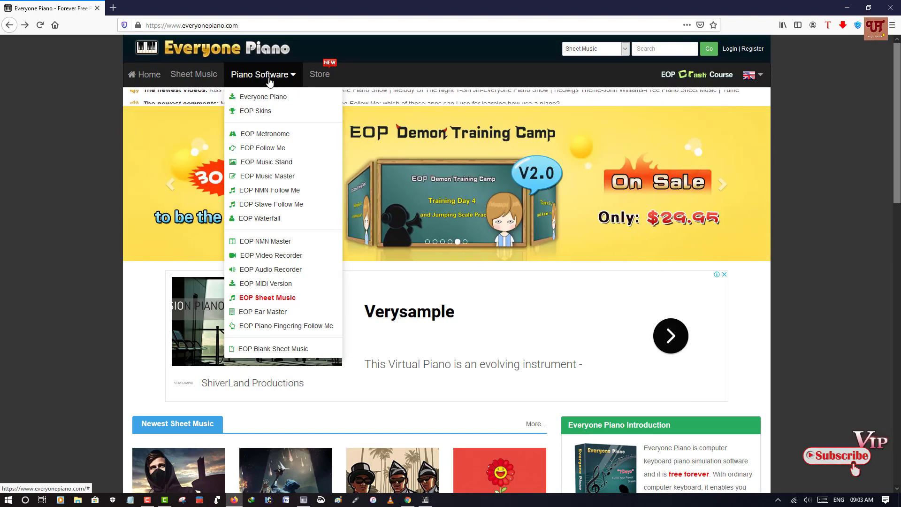
Step: Open the Everyone Piano 2.3.4.14 page, scroll through its details and return to the top
{"action": "left_click", "coordinate": [269, 83]}
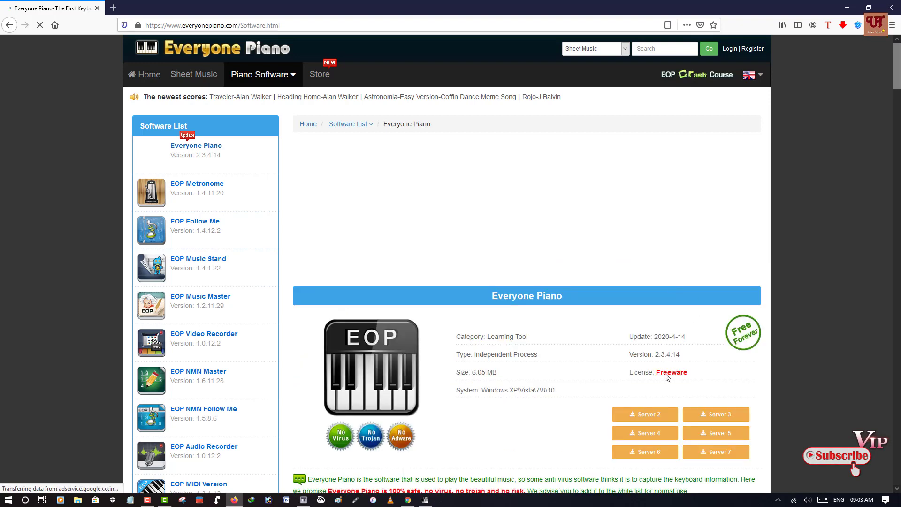
{"action": "scroll", "coordinate": [677, 331], "scroll_direction": "down", "scroll_amount": 2}
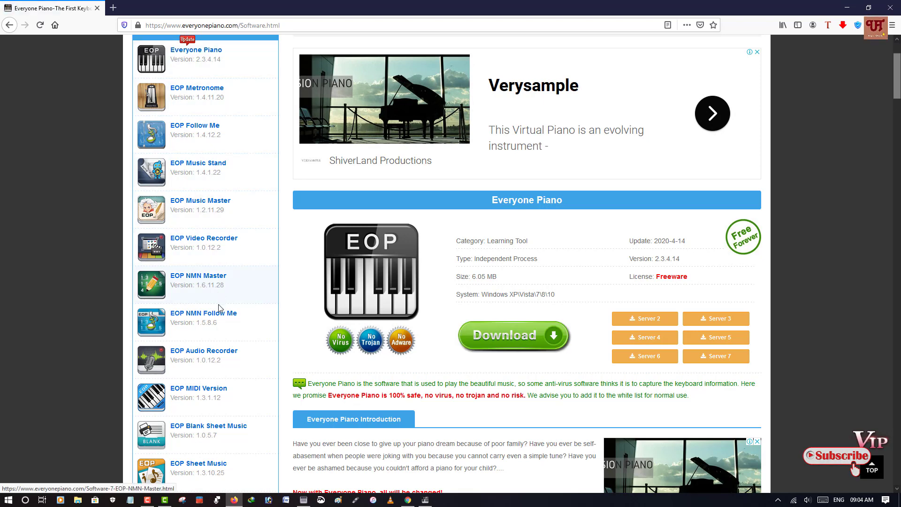
{"action": "scroll", "coordinate": [222, 307], "scroll_direction": "down", "scroll_amount": 2}
{"action": "scroll", "coordinate": [221, 307], "scroll_direction": "down", "scroll_amount": 5}
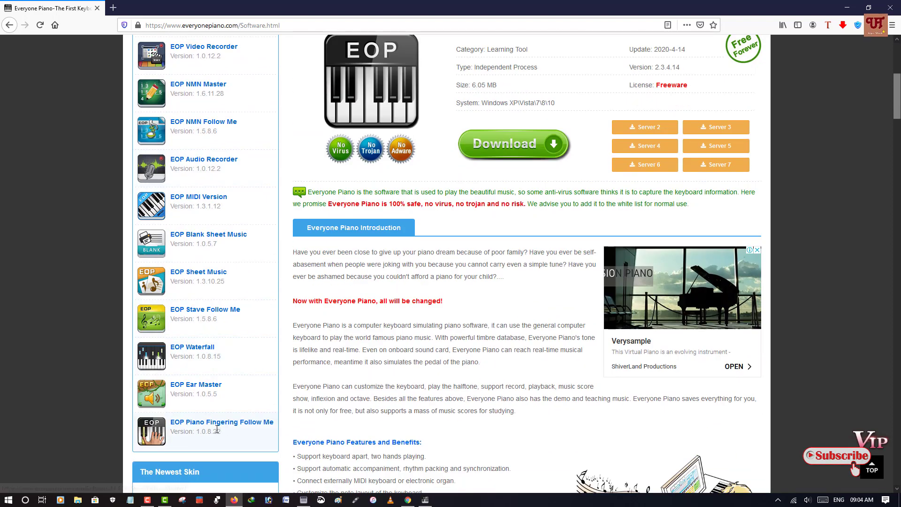
{"action": "scroll", "coordinate": [217, 430], "scroll_direction": "up", "scroll_amount": 4}
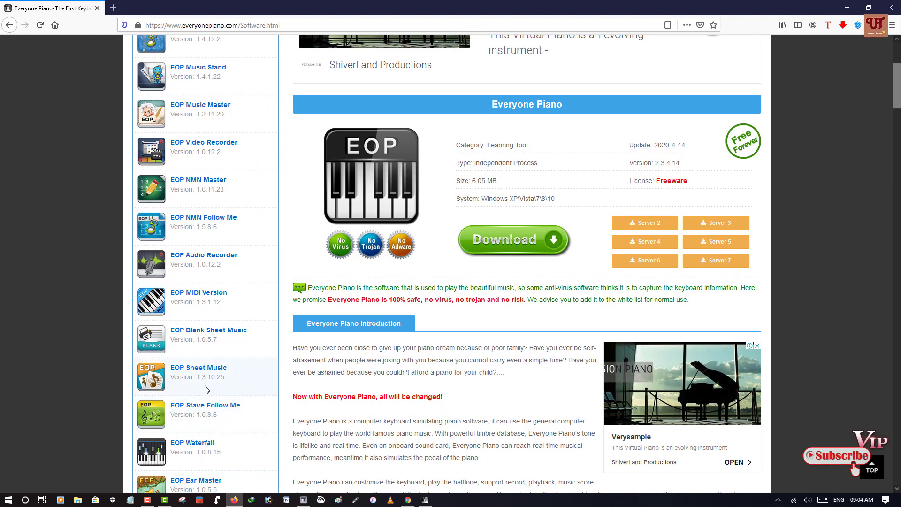
{"action": "scroll", "coordinate": [210, 389], "scroll_direction": "up", "scroll_amount": 3}
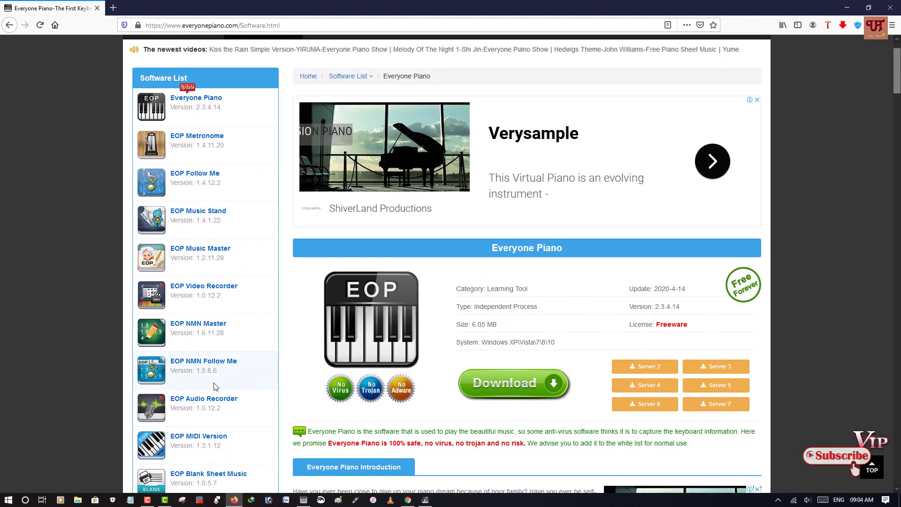
{"action": "scroll", "coordinate": [216, 386], "scroll_direction": "down", "scroll_amount": 2}
{"action": "scroll", "coordinate": [214, 385], "scroll_direction": "up", "scroll_amount": 2}
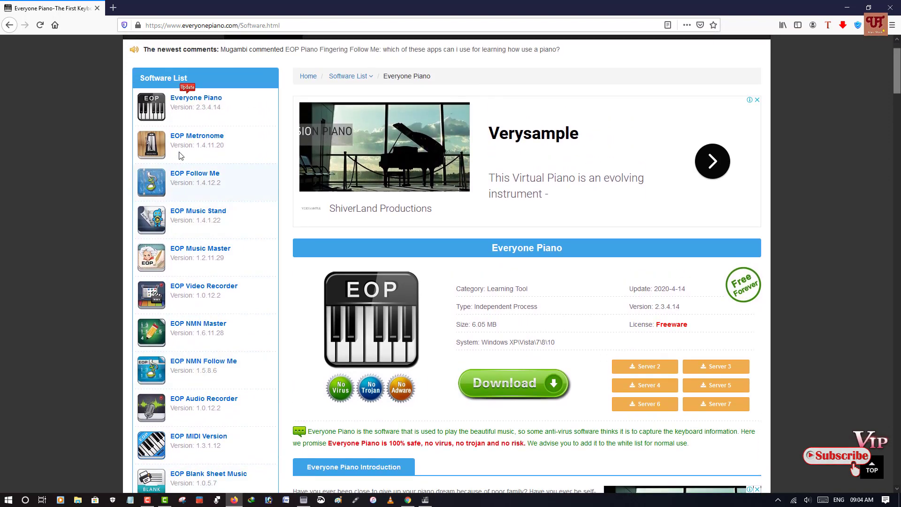
{"action": "scroll", "coordinate": [228, 264], "scroll_direction": "down", "scroll_amount": 2}
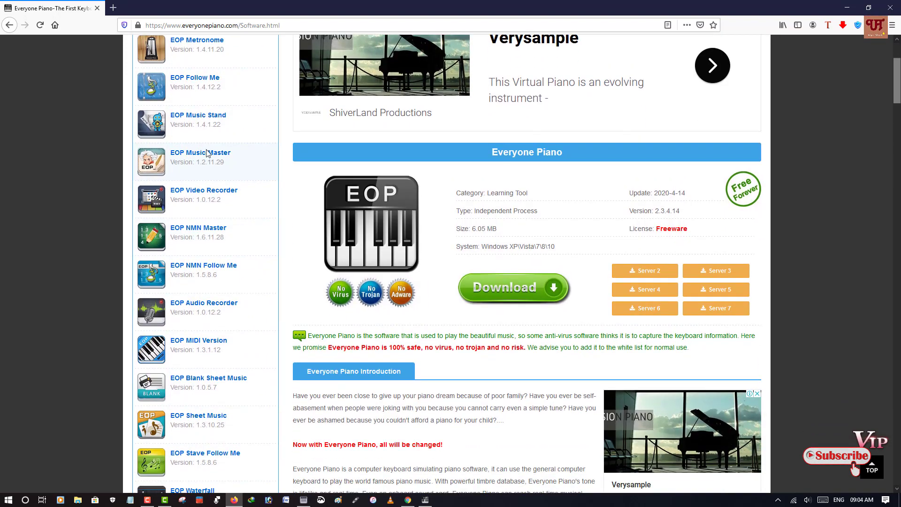
{"action": "scroll", "coordinate": [212, 397], "scroll_direction": "down", "scroll_amount": 3}
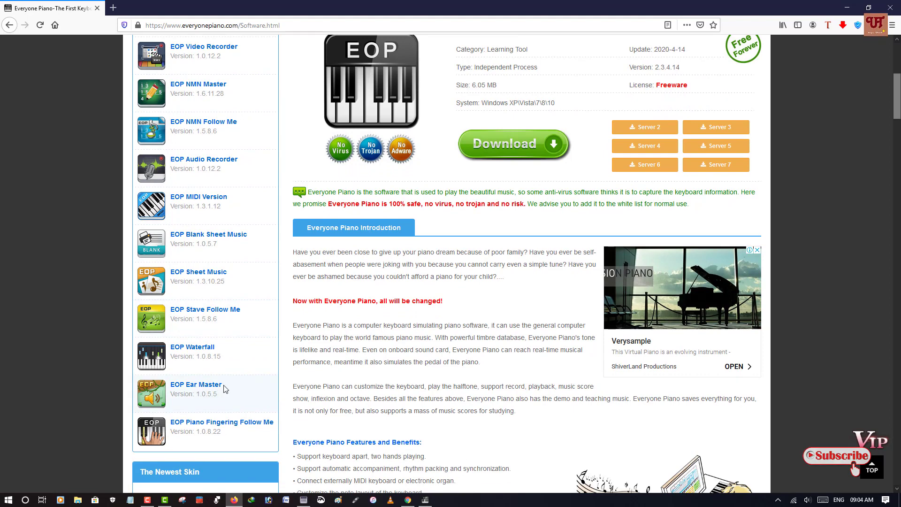
{"action": "scroll", "coordinate": [246, 439], "scroll_direction": "up", "scroll_amount": 2}
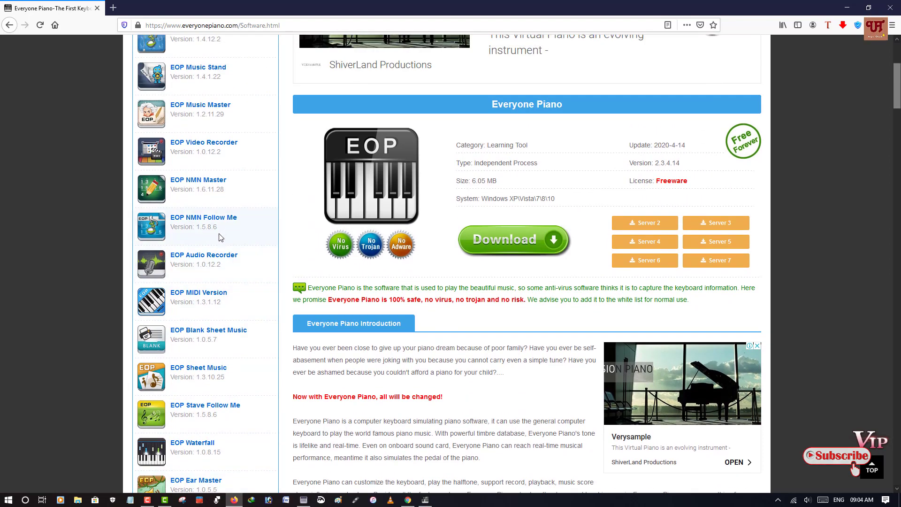
{"action": "scroll", "coordinate": [229, 275], "scroll_direction": "up", "scroll_amount": 3}
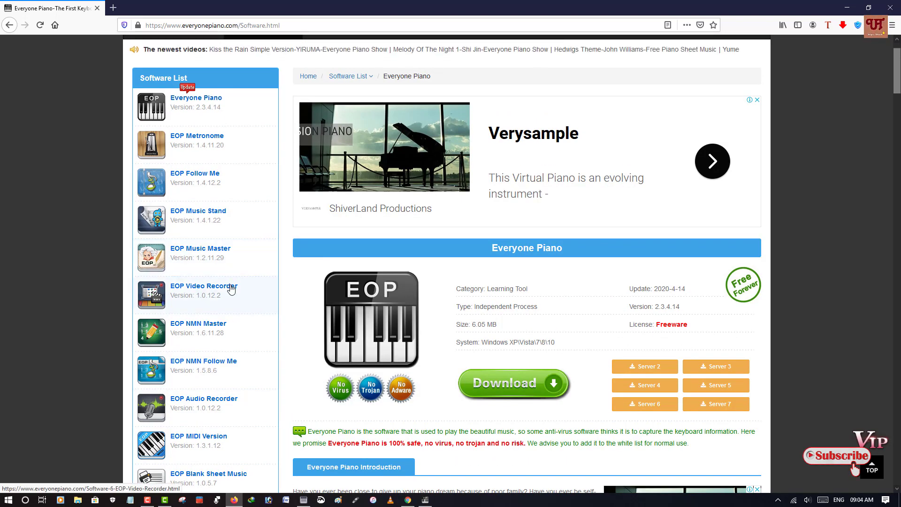
{"action": "scroll", "coordinate": [282, 311], "scroll_direction": "up", "scroll_amount": 1}
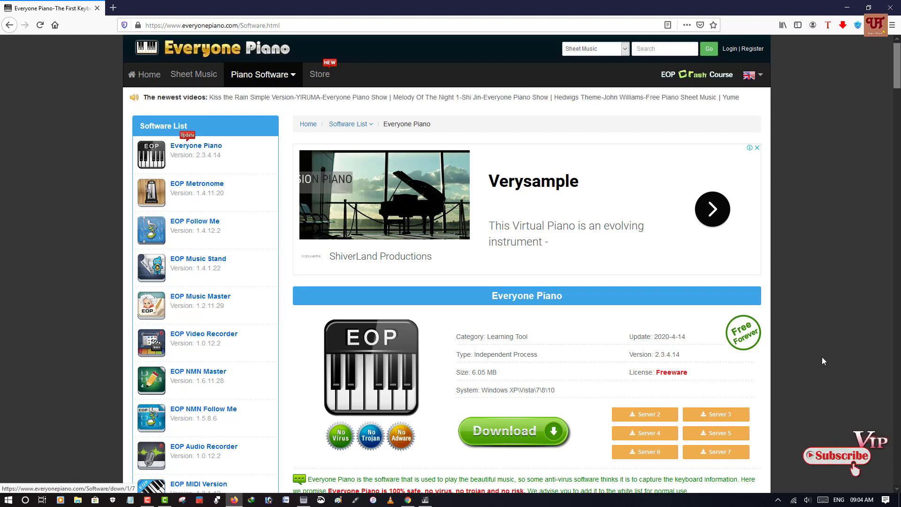
Step: Minimize Firefox, restore Everyone Piano and position its window on the desktop
{"action": "left_click", "coordinate": [847, 6]}
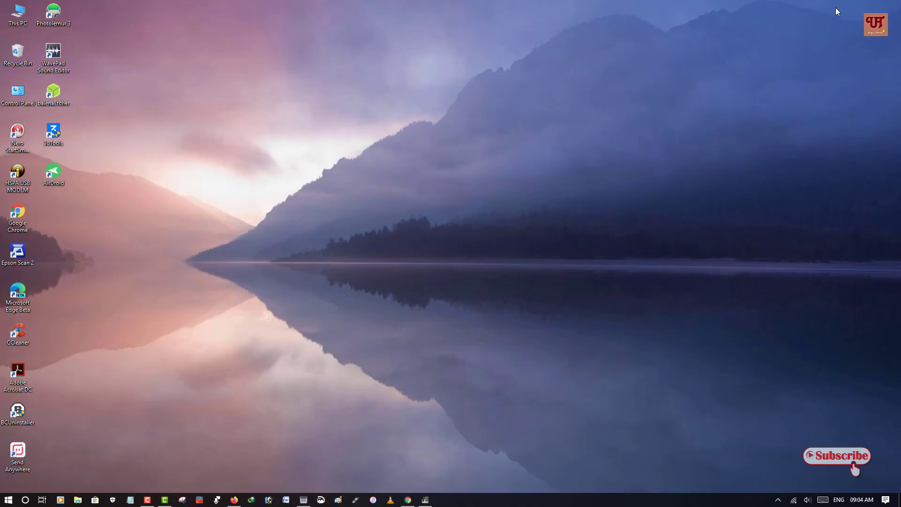
{"action": "left_click", "coordinate": [429, 502]}
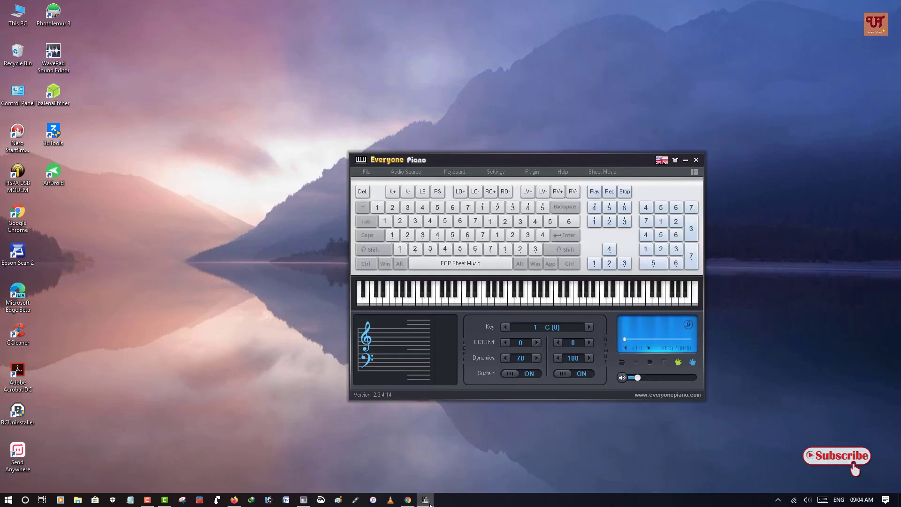
{"action": "left_click_drag", "start_coordinate": [607, 160], "coordinate": [525, 113]}
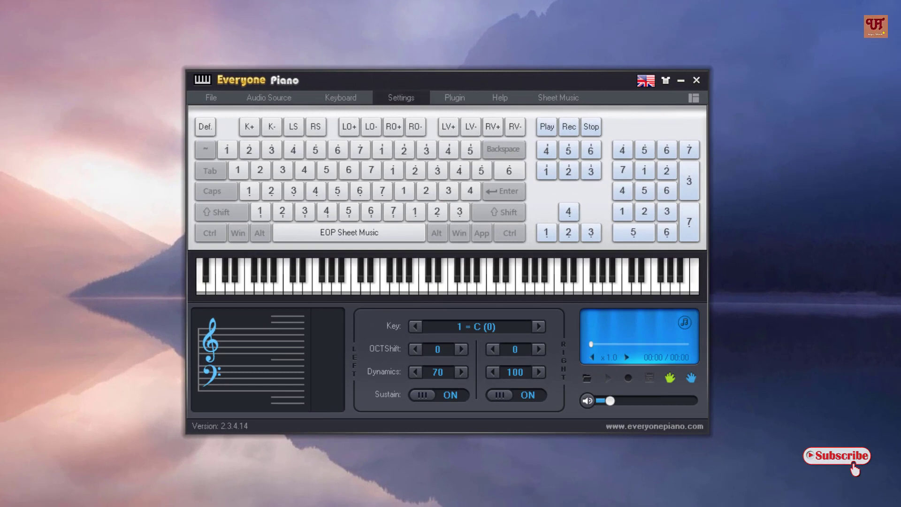
{"action": "left_click_drag", "start_coordinate": [389, 85], "coordinate": [387, 107]}
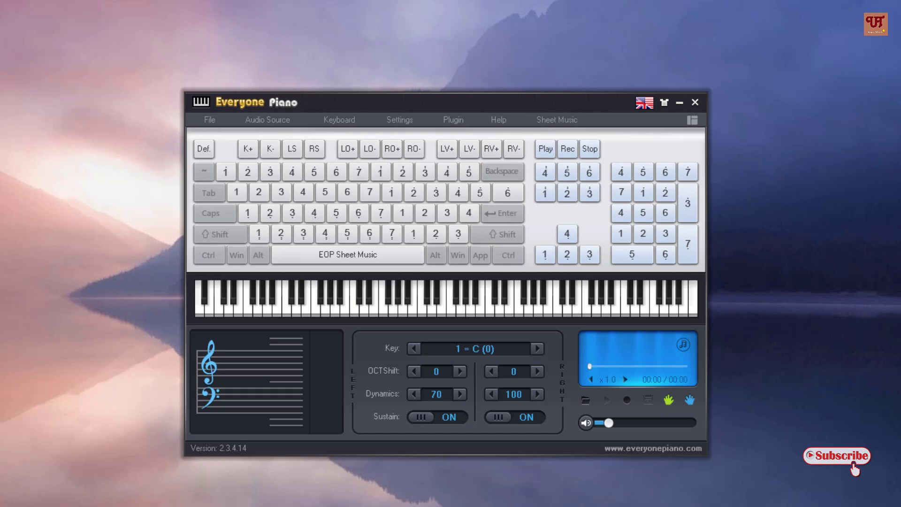
{"action": "left_click_drag", "start_coordinate": [498, 102], "coordinate": [533, 107]}
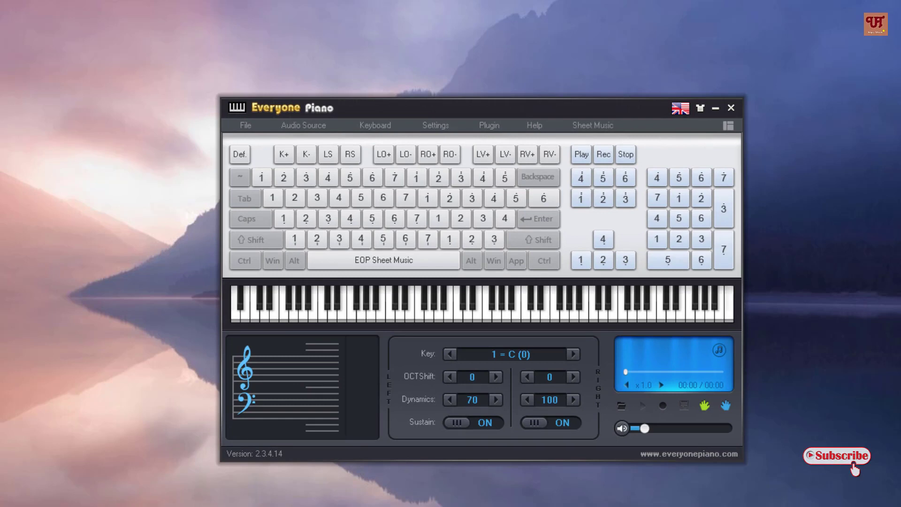
{"action": "left_click_drag", "start_coordinate": [534, 107], "coordinate": [558, 106]}
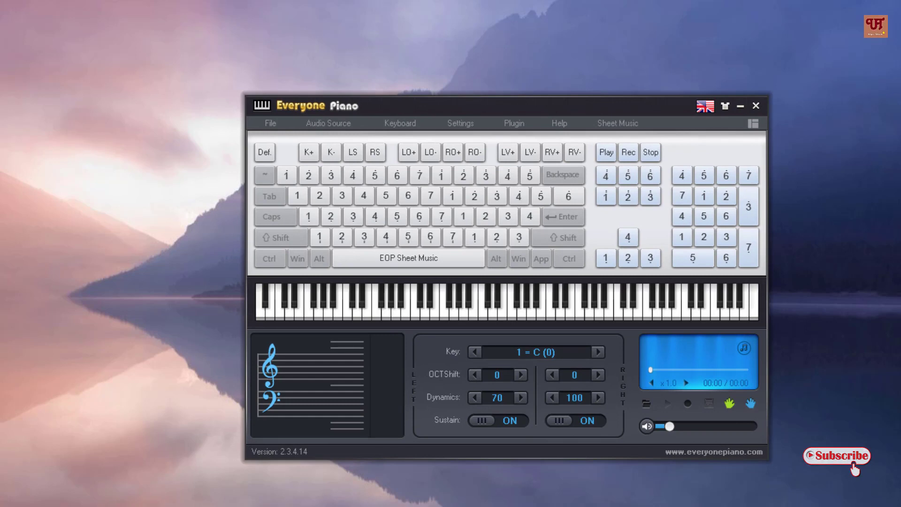
Step: Play paired notes with letter keys a, f, g, q, r and numpad 6, 5, 4, 8
{"action": "key", "text": "a"}
{"action": "key", "text": "KP_6"}
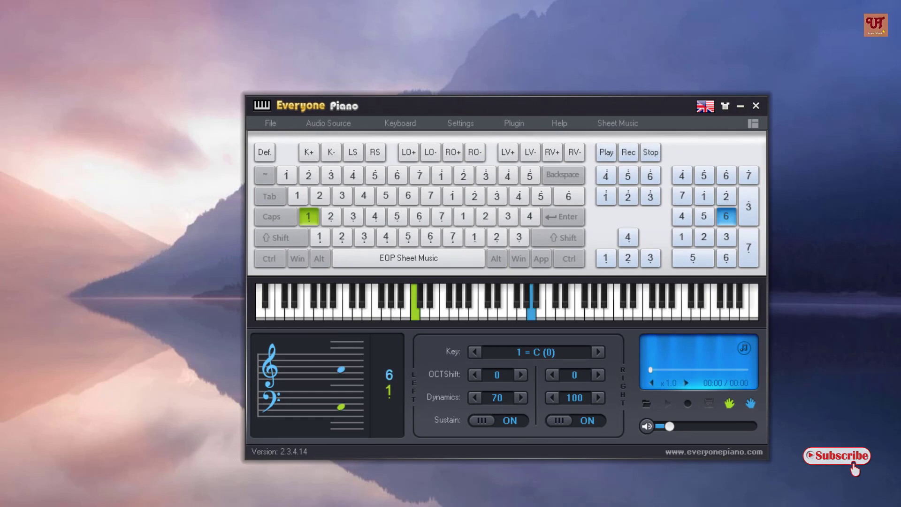
{"action": "key", "text": "f"}
{"action": "key", "text": "KP_5"}
{"action": "key", "text": "g"}
{"action": "key", "text": "KP_4"}
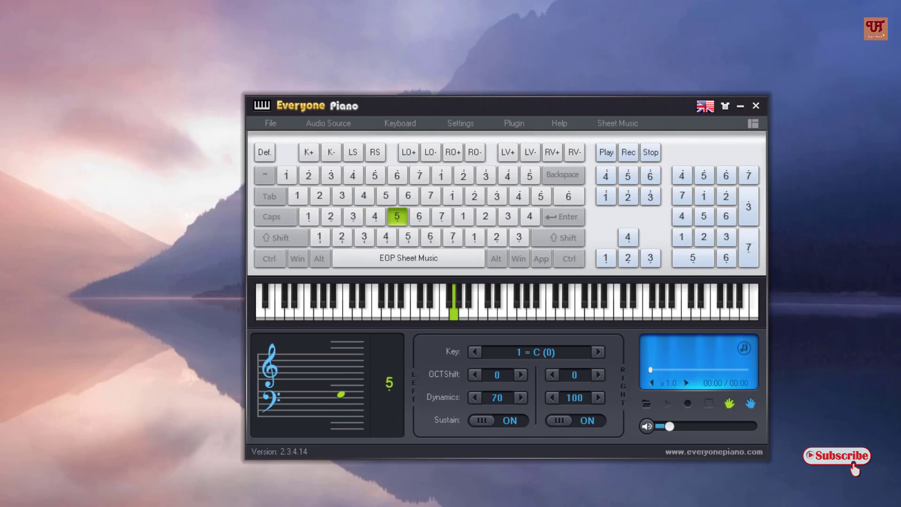
{"action": "key", "text": "q"}
{"action": "key", "text": "KP_8"}
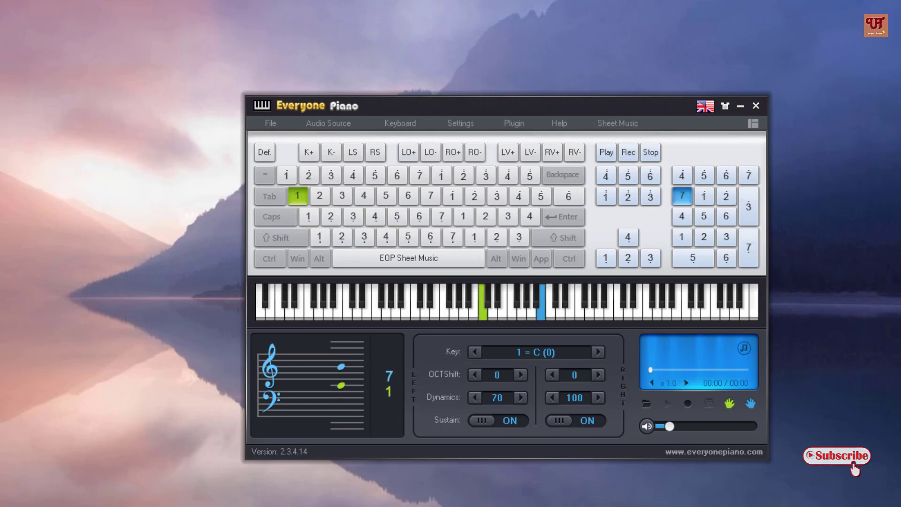
{"action": "key", "text": "r"}
{"action": "key", "text": "KP_6"}
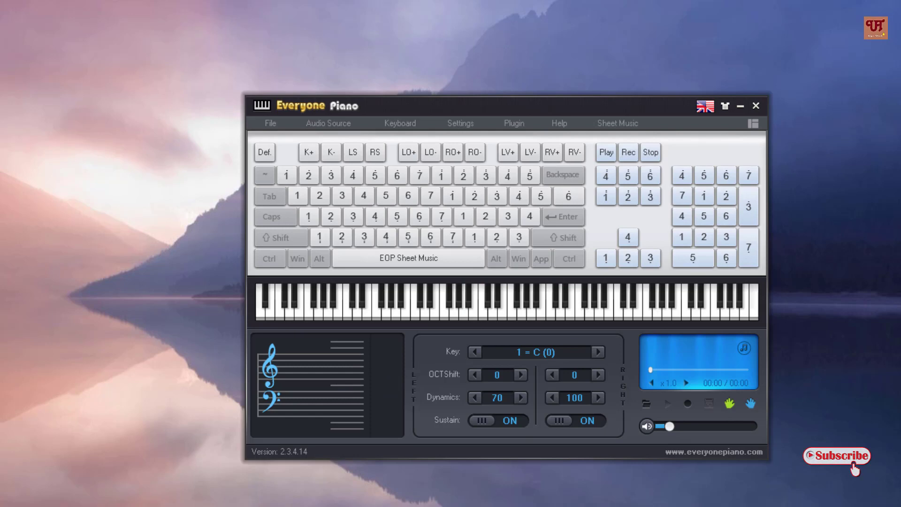
Step: Play a second phrase with a, f, g alongside numpad 3, 5, 6
{"action": "key", "text": "a"}
{"action": "key", "text": "KP_3"}
{"action": "key", "text": "f"}
{"action": "key", "text": "KP_5"}
{"action": "key", "text": "g"}
{"action": "key", "text": "KP_6"}
{"action": "left_click_drag", "start_coordinate": [584, 108], "coordinate": [618, 109]}
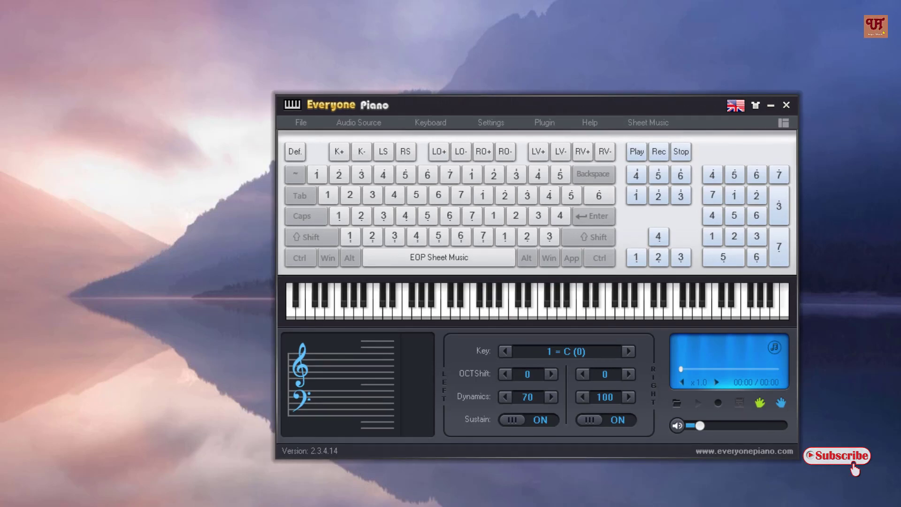
Step: Look through a piano key's right-click Pitch/Octave options, then dismiss the menu
{"action": "right_click", "coordinate": [480, 218]}
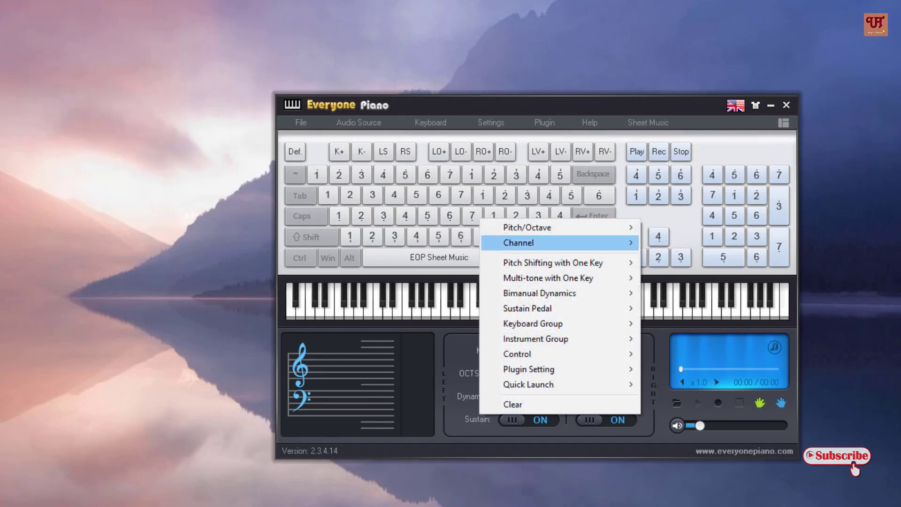
{"action": "mouse_move", "coordinate": [526, 227]}
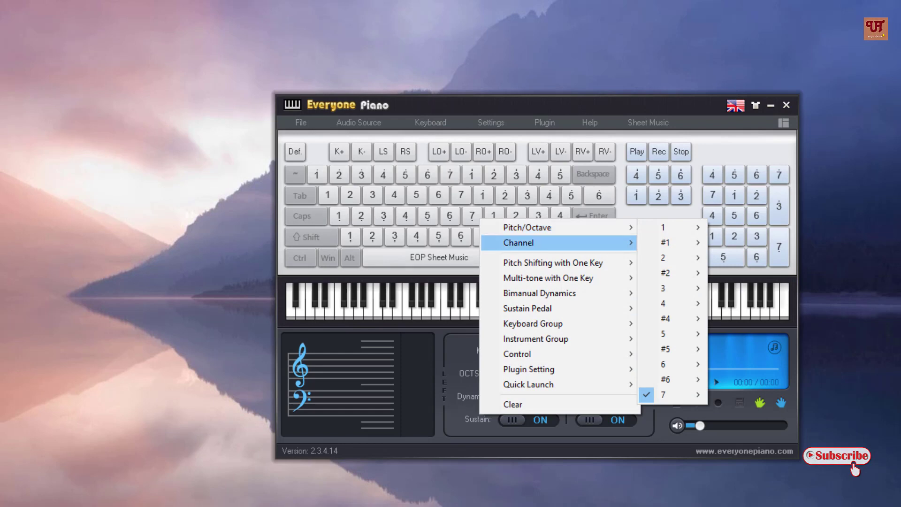
{"action": "mouse_move", "coordinate": [528, 384]}
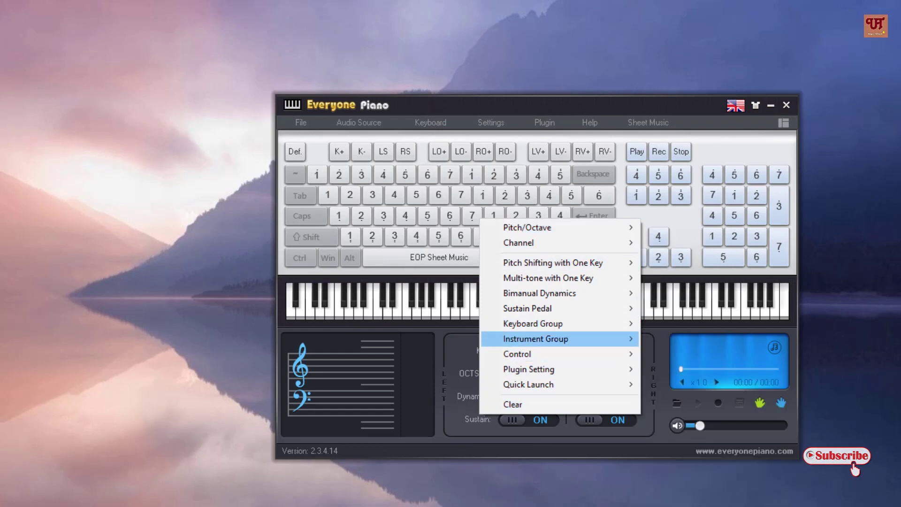
{"action": "right_click", "coordinate": [484, 195]}
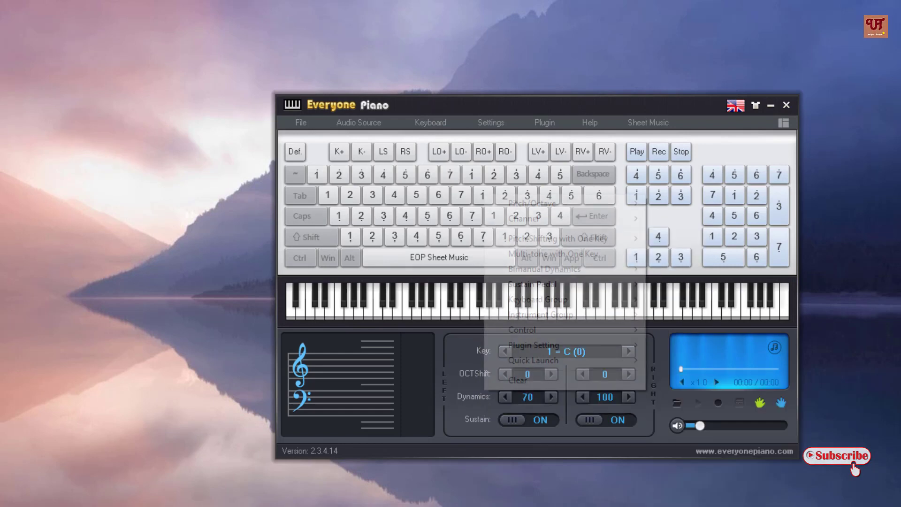
{"action": "mouse_move", "coordinate": [524, 219]}
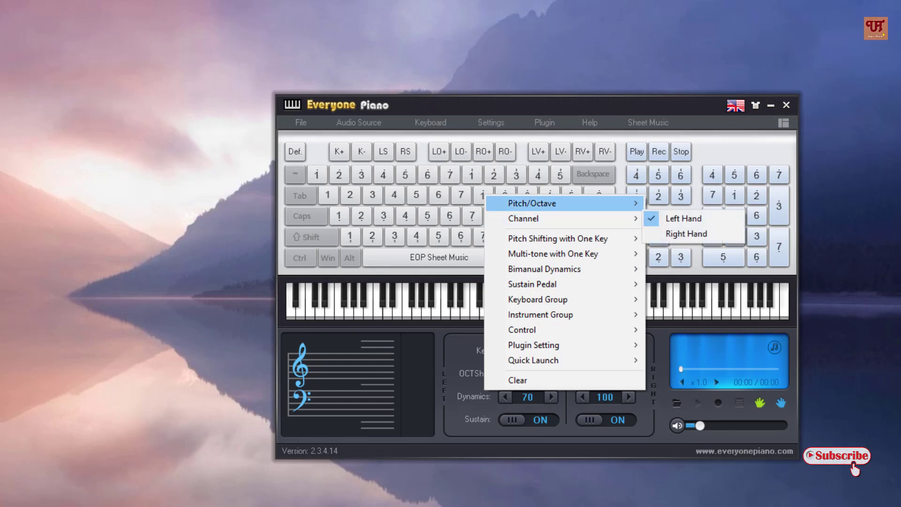
{"action": "mouse_move", "coordinate": [531, 204]}
{"action": "mouse_move", "coordinate": [675, 204]}
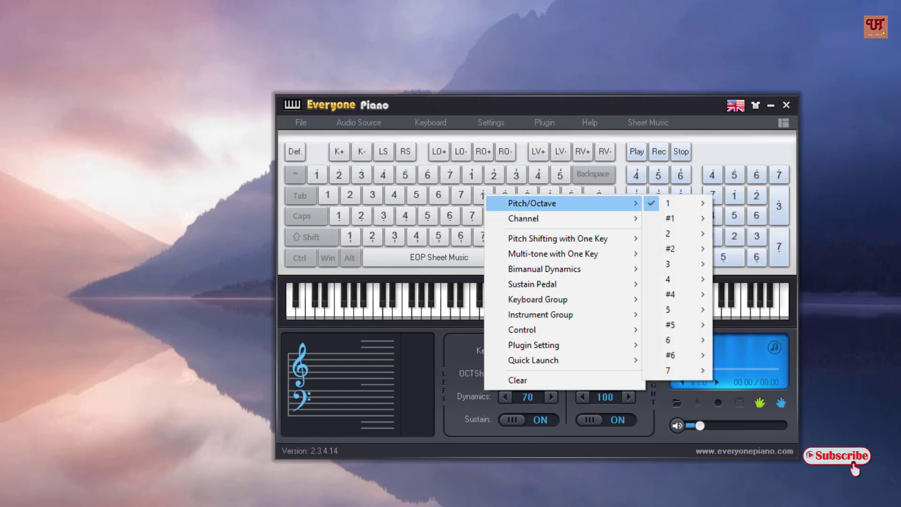
{"action": "key", "text": "Escape"}
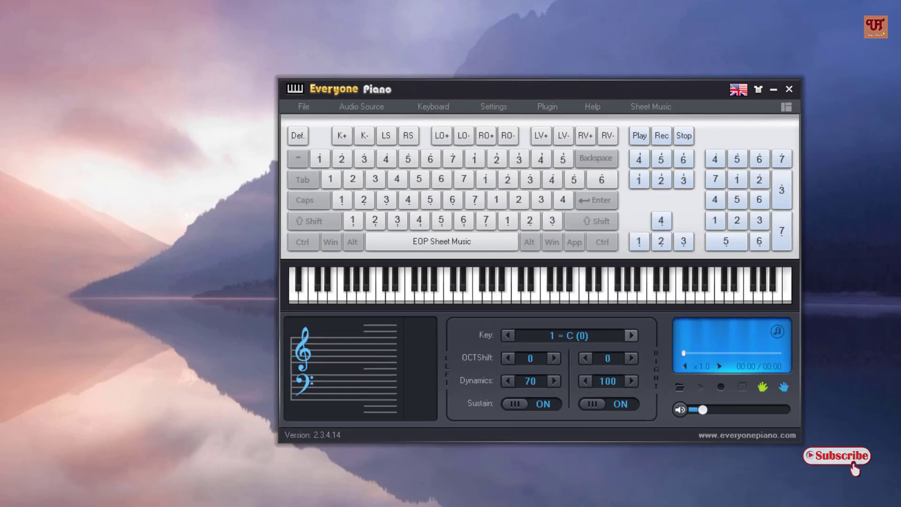
Step: Step the key to 1 = Db (+1) with the arrow keys, left octave shift at 0
{"action": "key", "text": "Up"}
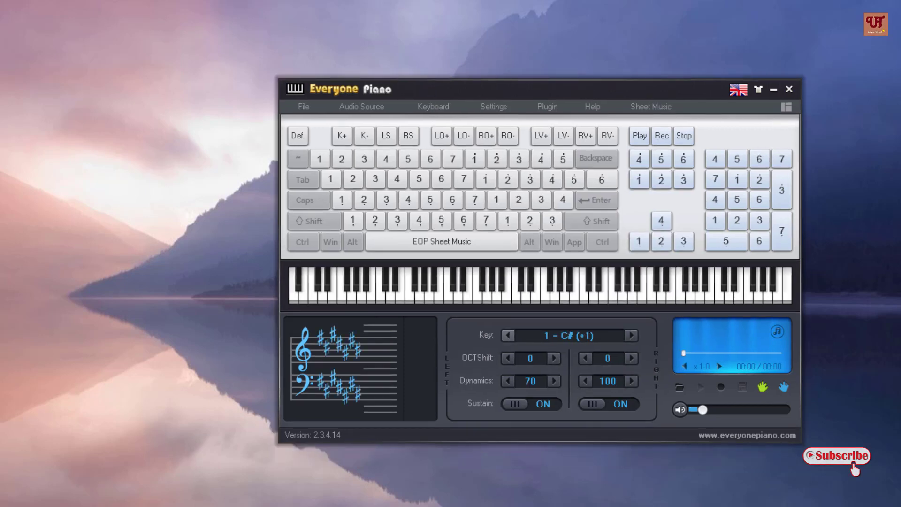
{"action": "key", "text": "Down"}
{"action": "key", "text": "Up"}
{"action": "key", "text": "Up"}
{"action": "key", "text": "Up"}
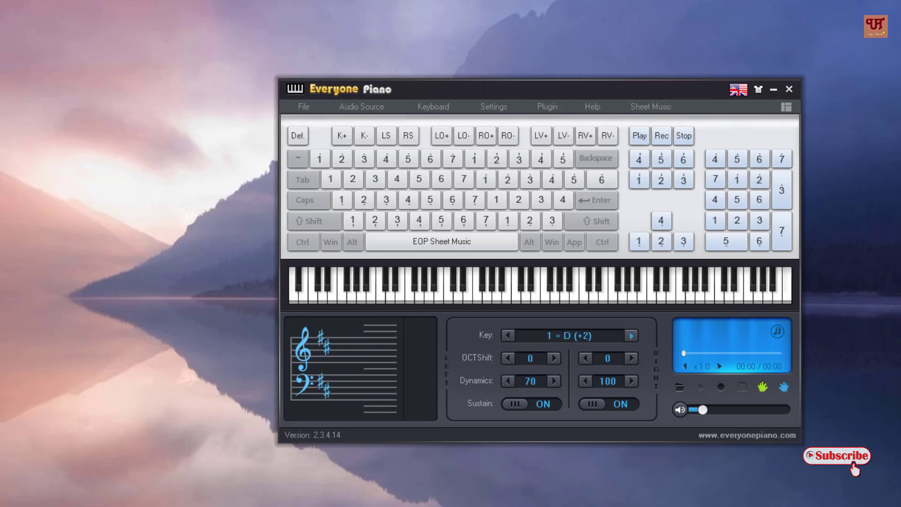
{"action": "key", "text": "Down"}
{"action": "key", "text": "Up"}
{"action": "key", "text": "Down"}
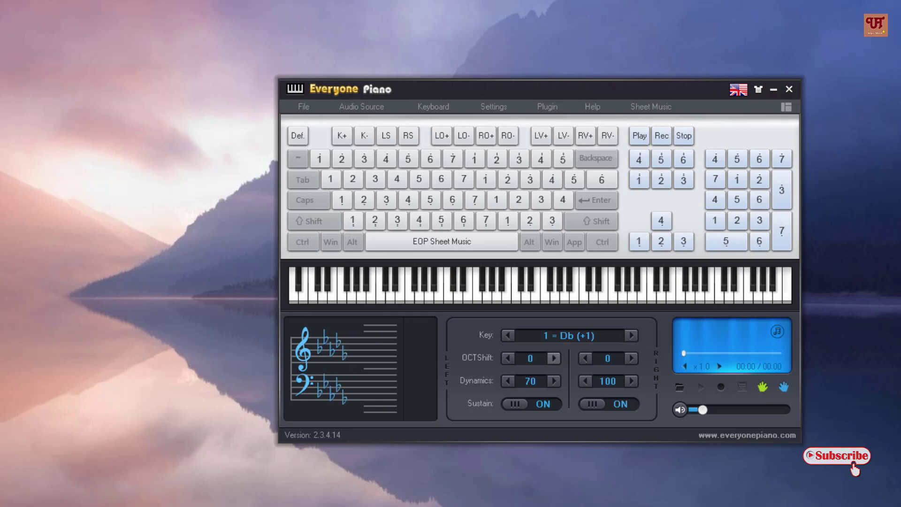
{"action": "key", "text": "Right"}
{"action": "key", "text": "Left"}
{"action": "left_click_drag", "start_coordinate": [436, 89], "coordinate": [410, 89]}
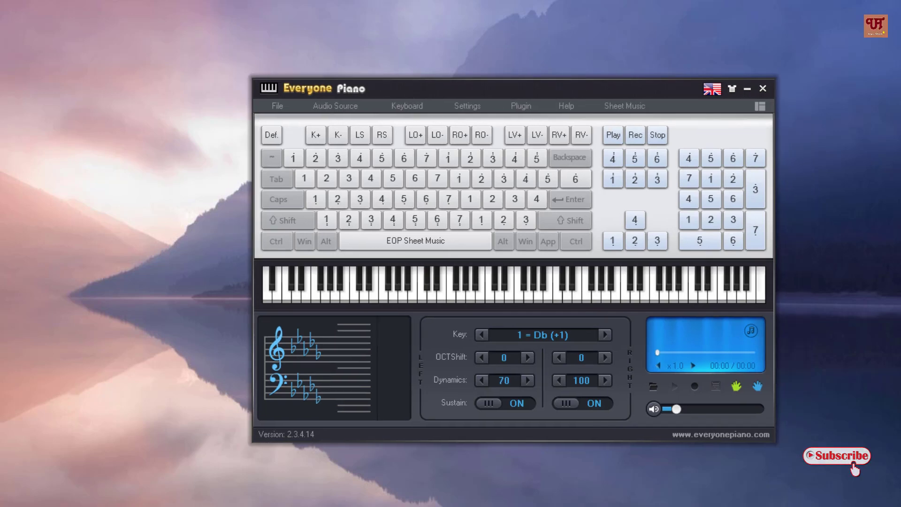
{"action": "left_click_drag", "start_coordinate": [450, 91], "coordinate": [455, 96]}
{"action": "left_click", "coordinate": [525, 110]}
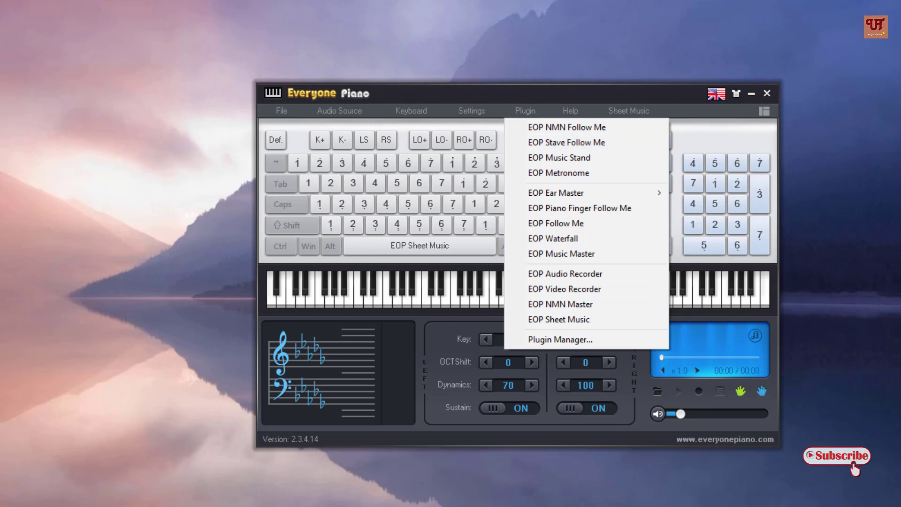
{"action": "key", "text": "Escape"}
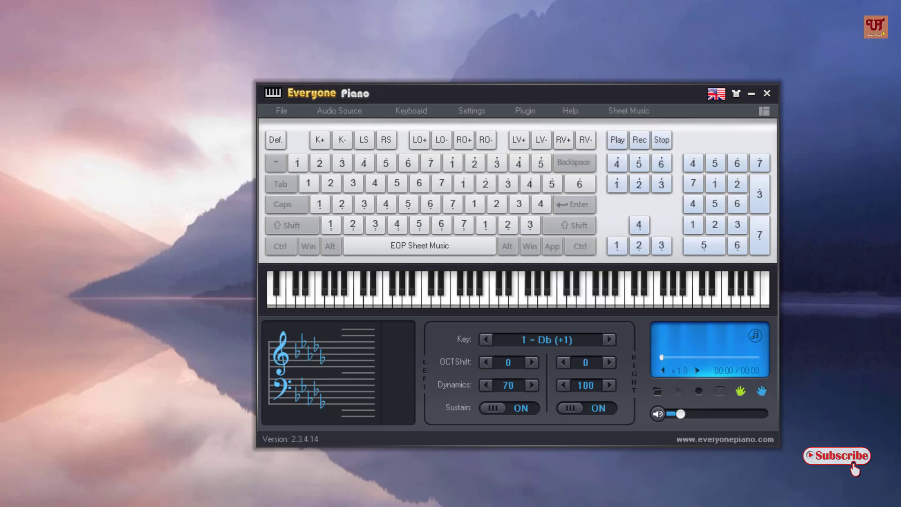
{"action": "left_click_drag", "start_coordinate": [430, 95], "coordinate": [459, 93]}
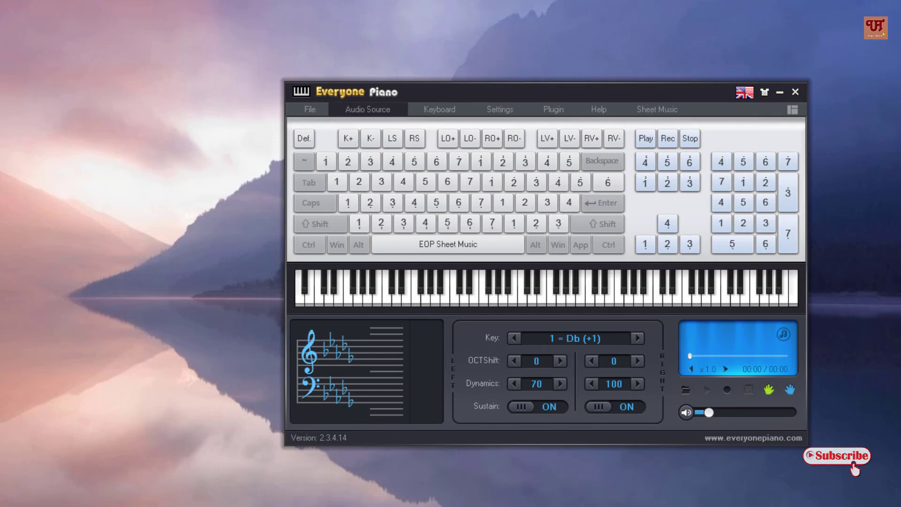
{"action": "left_click", "coordinate": [368, 109]}
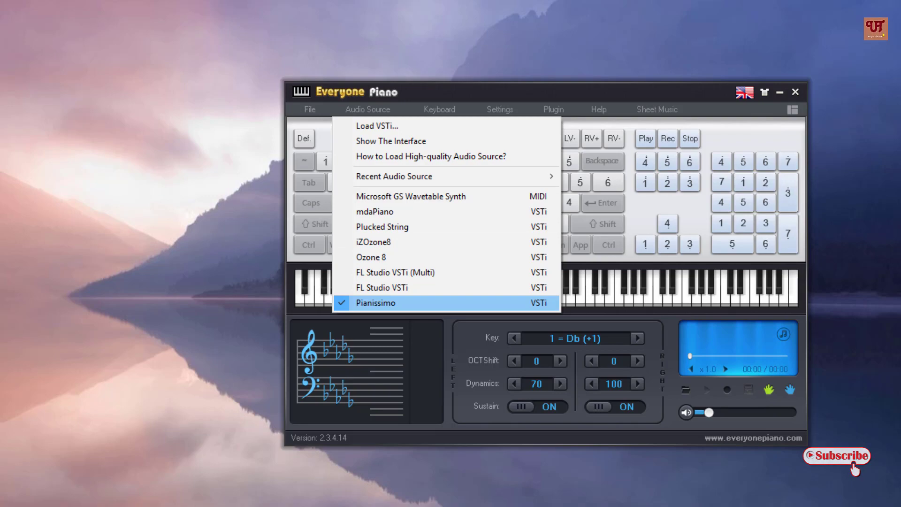
{"action": "left_click", "coordinate": [375, 303]}
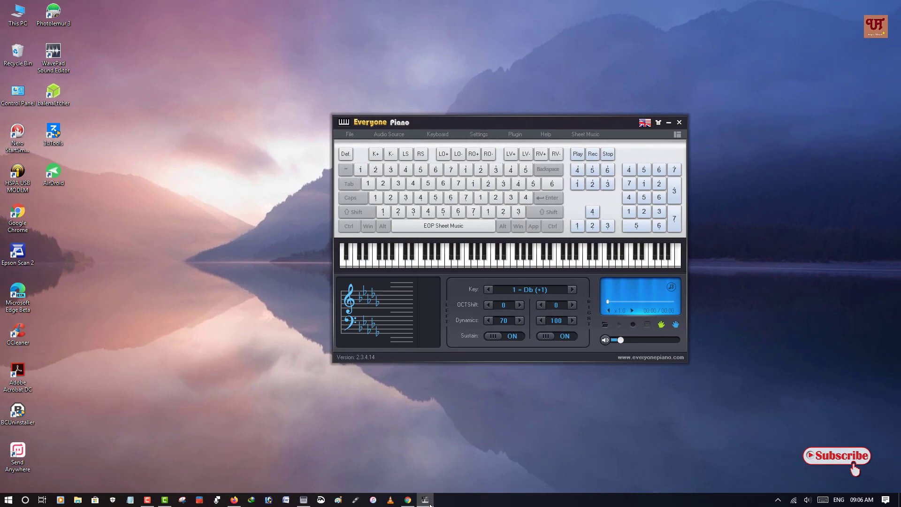
{"action": "key", "text": "Return"}
{"action": "key", "text": "Down"}
{"action": "key", "text": "Down"}
{"action": "key", "text": "Up"}
{"action": "key", "text": "Down"}
{"action": "key", "text": "Return"}
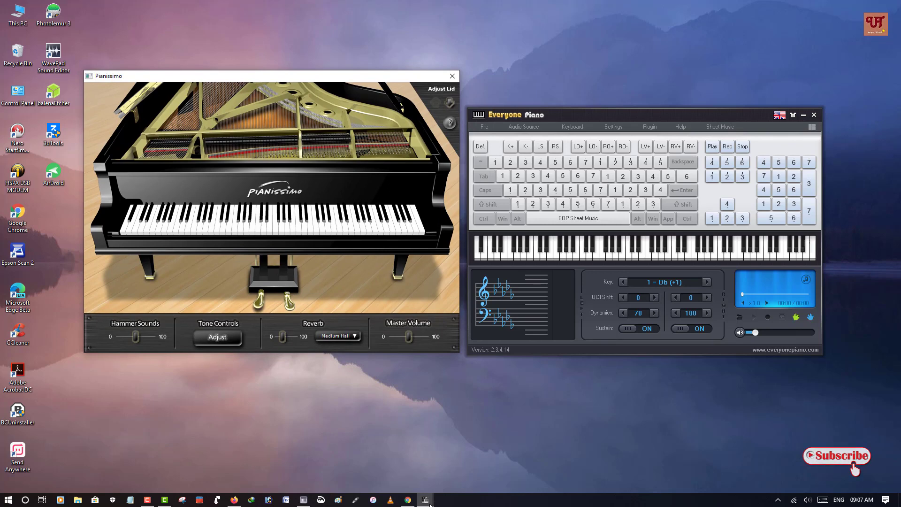
Step: Open the audio source list and close it without choosing an option
{"action": "left_click_drag", "start_coordinate": [572, 116], "coordinate": [569, 105]}
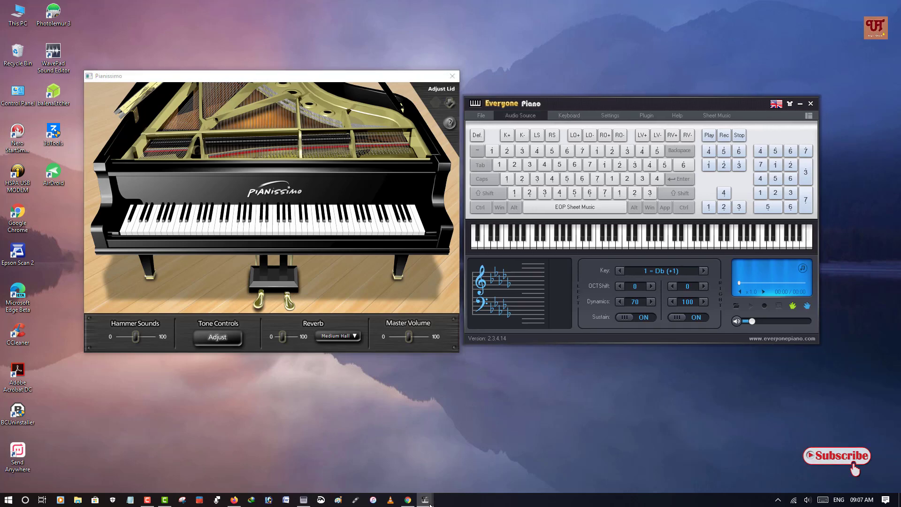
{"action": "left_click", "coordinate": [521, 115]}
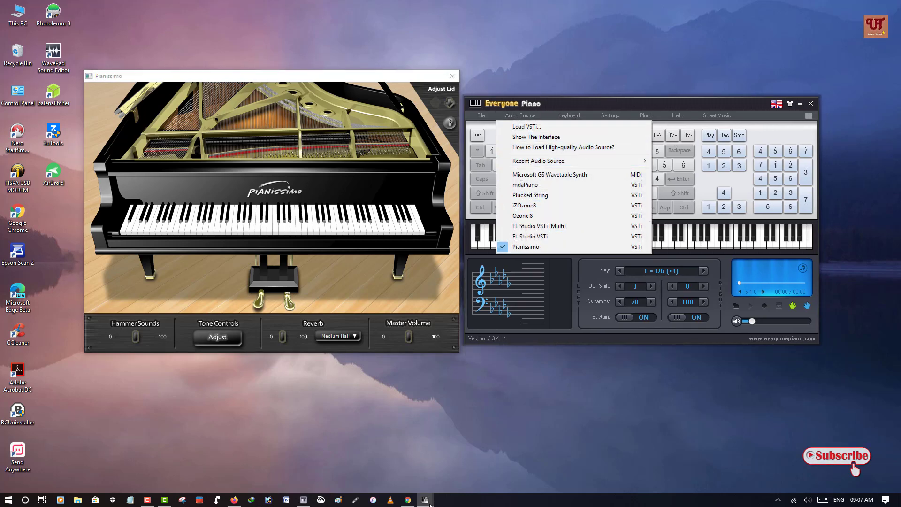
{"action": "key", "text": "Escape"}
Step: Play a, z, x and v on the Pianissimo piano, then minimize its window
{"action": "key", "text": "a"}
{"action": "key", "text": "z"}
{"action": "key", "text": "x"}
{"action": "key", "text": "v"}
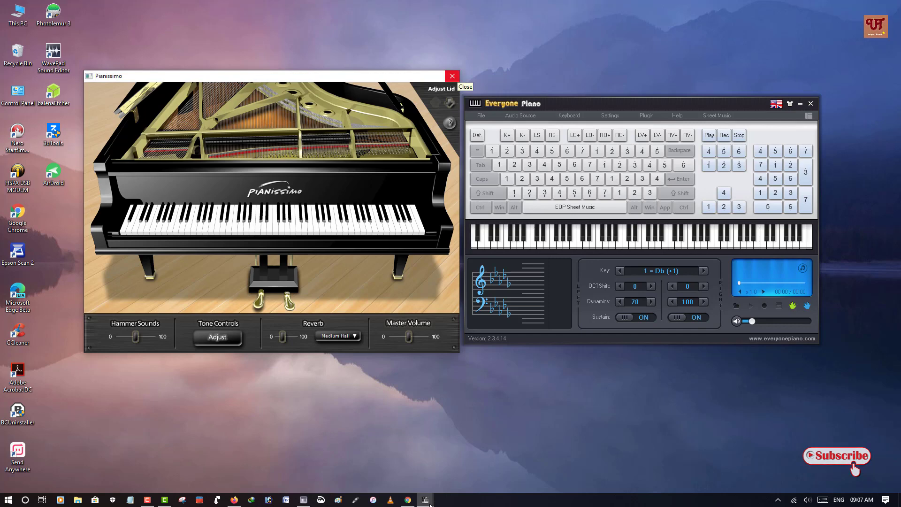
{"action": "left_click", "coordinate": [430, 505]}
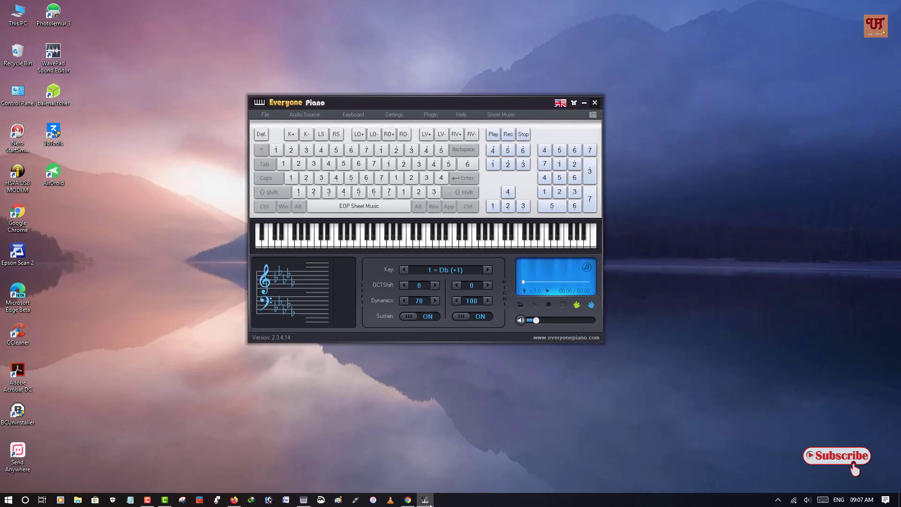
Step: Close Everyone Piano and review the FreePiano 2.2.2.1 win32 and win64 downloads in Chrome
{"action": "left_click", "coordinate": [594, 102]}
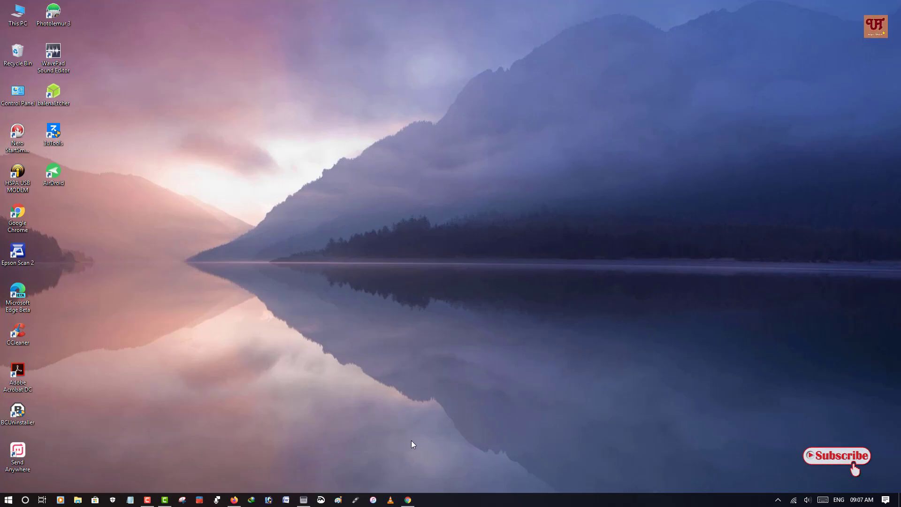
{"action": "left_click", "coordinate": [407, 500]}
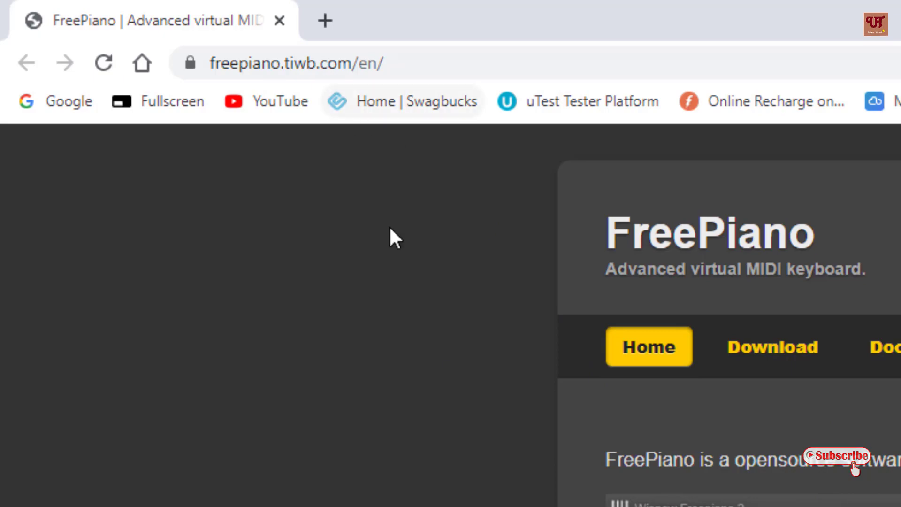
{"action": "scroll", "coordinate": [728, 328], "scroll_direction": "down", "scroll_amount": 5}
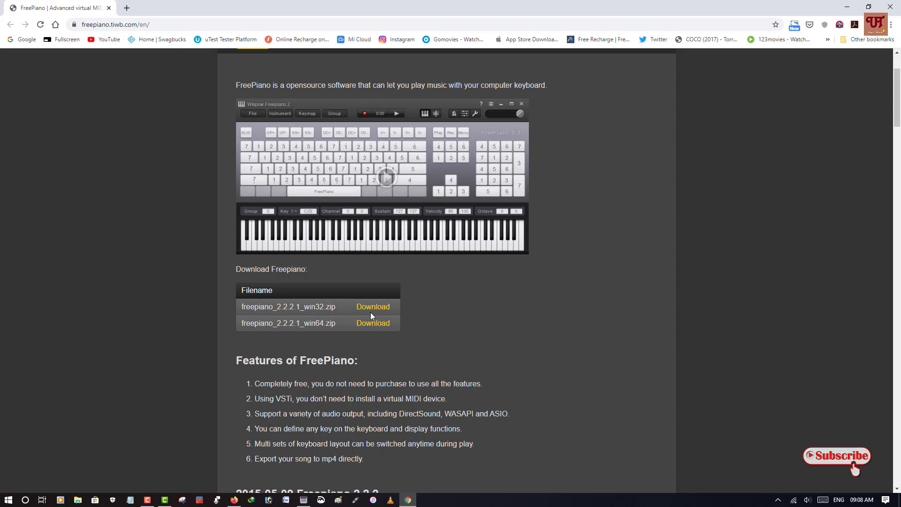
{"action": "scroll", "coordinate": [375, 359], "scroll_direction": "up", "scroll_amount": 1}
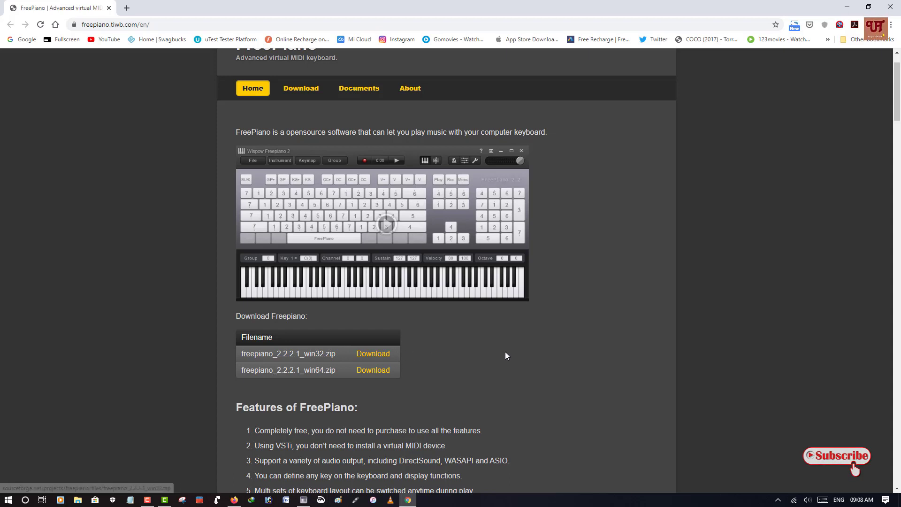
Step: Minimize Chrome, restore Wispow Freepiano 2 and drag it near the screen centre
{"action": "left_click", "coordinate": [847, 7]}
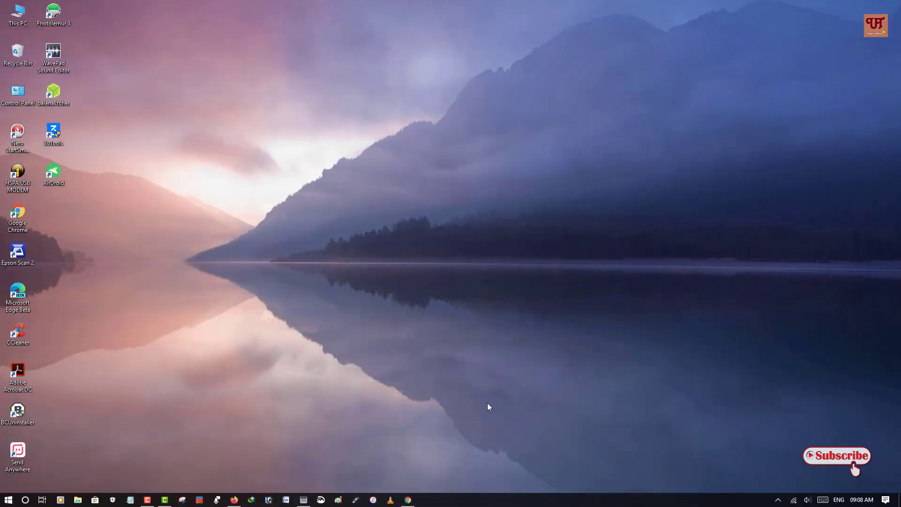
{"action": "left_click", "coordinate": [304, 500]}
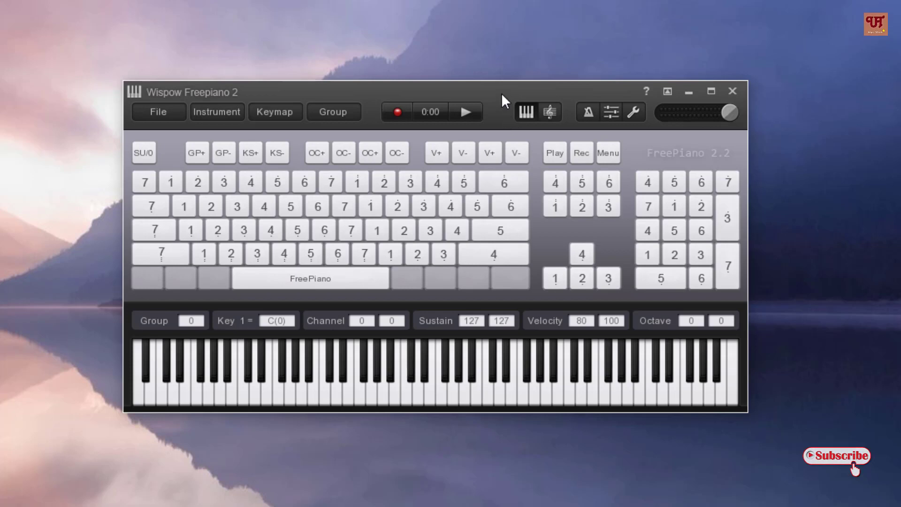
{"action": "left_click_drag", "start_coordinate": [501, 93], "coordinate": [538, 89]}
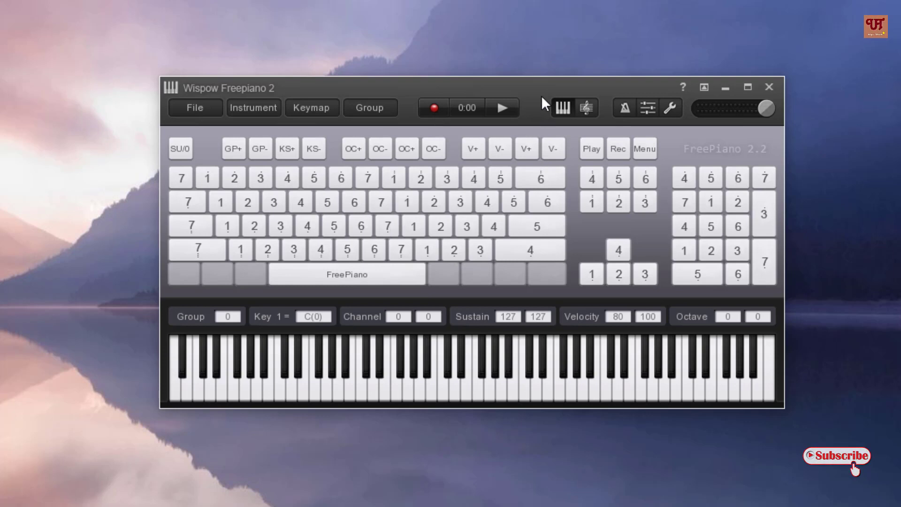
{"action": "left_click_drag", "start_coordinate": [542, 92], "coordinate": [517, 89]}
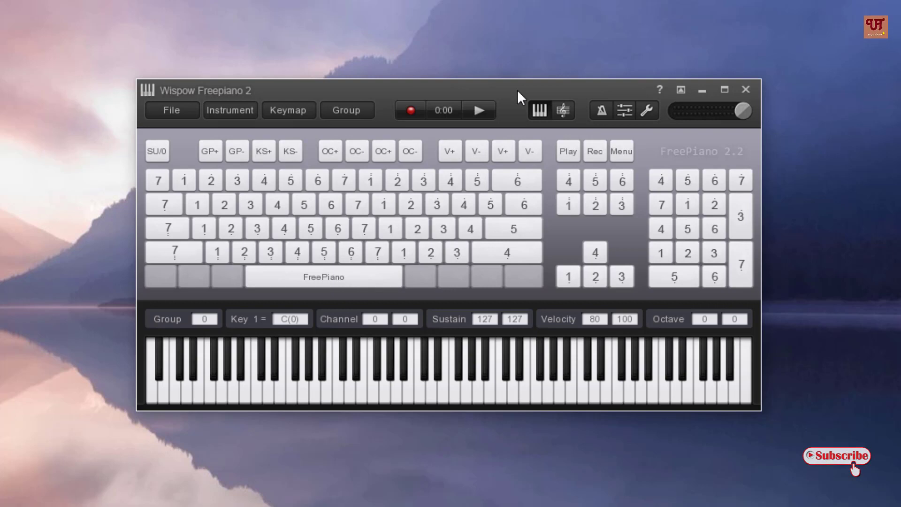
{"action": "mouse_move", "coordinate": [517, 90]}
{"action": "left_mouse_down"}
{"action": "mouse_move", "coordinate": [540, 116]}
{"action": "mouse_move", "coordinate": [514, 94]}
{"action": "left_mouse_up"}
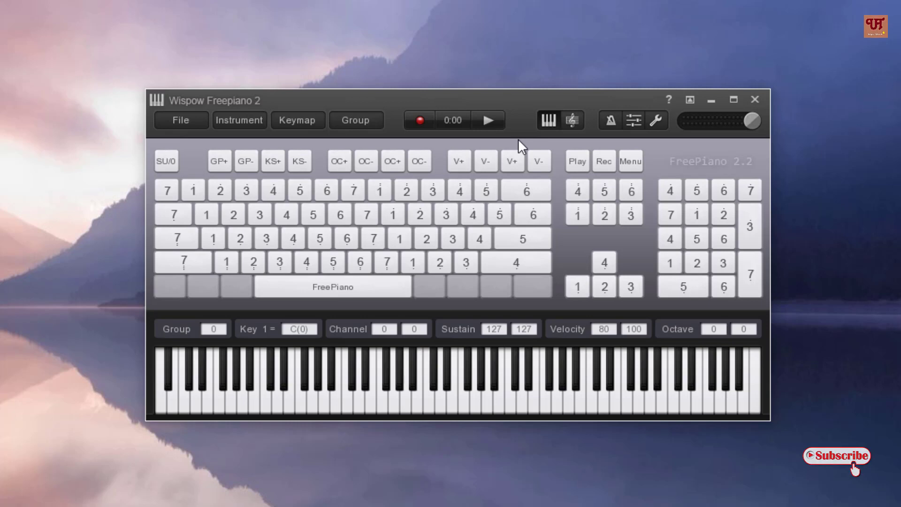
{"action": "left_click_drag", "start_coordinate": [526, 100], "coordinate": [554, 111]}
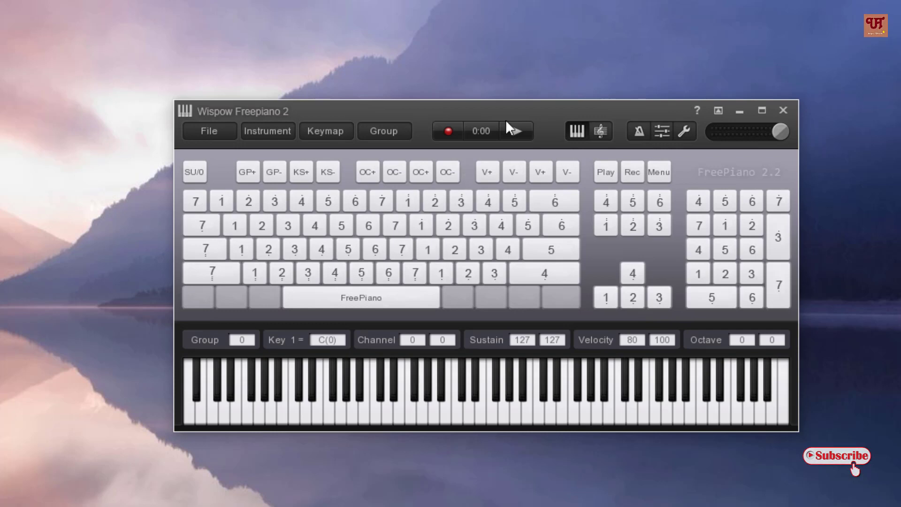
Step: Check key J's note mapping, close it, and transpose the key to 1 = D(+2)
{"action": "left_click", "coordinate": [401, 248]}
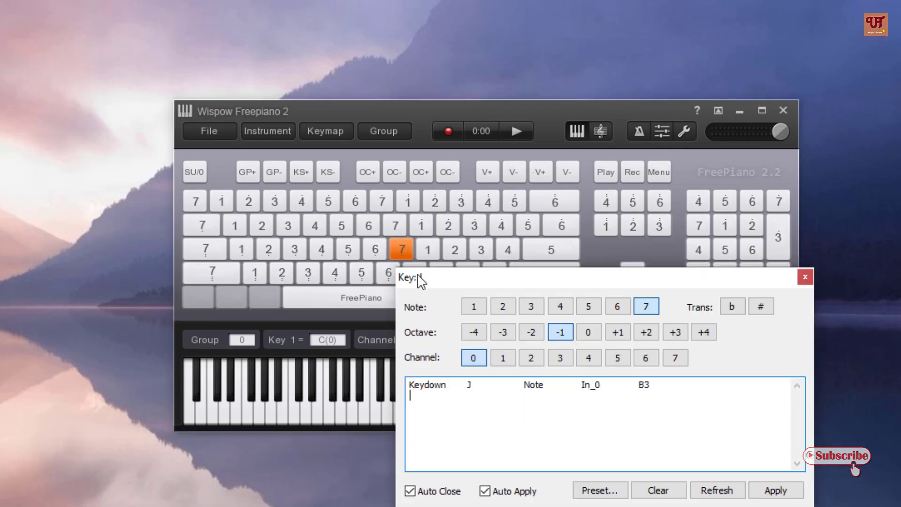
{"action": "left_click", "coordinate": [807, 280]}
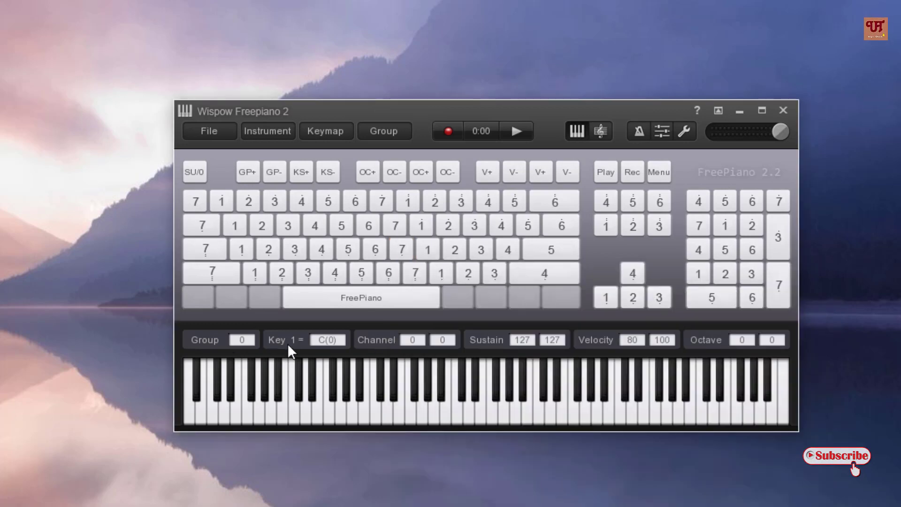
{"action": "left_click", "coordinate": [324, 340]}
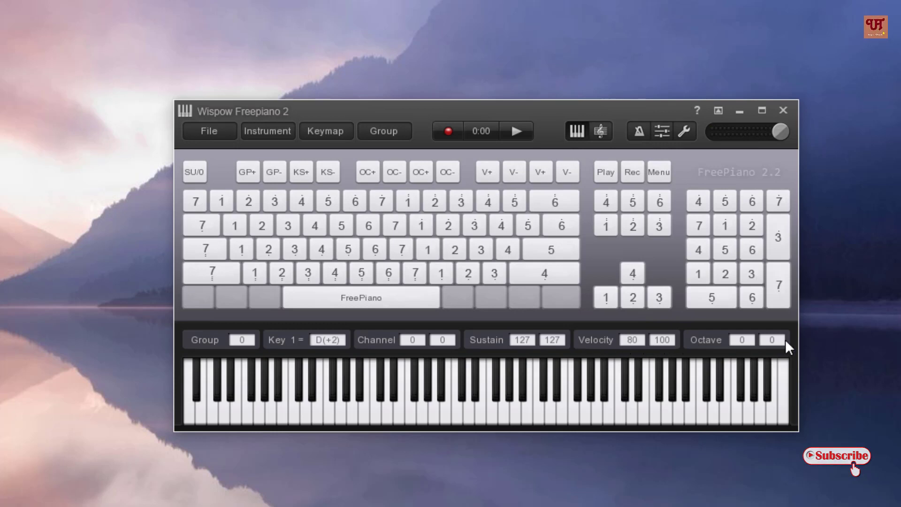
{"action": "left_click_drag", "start_coordinate": [552, 112], "coordinate": [526, 93]}
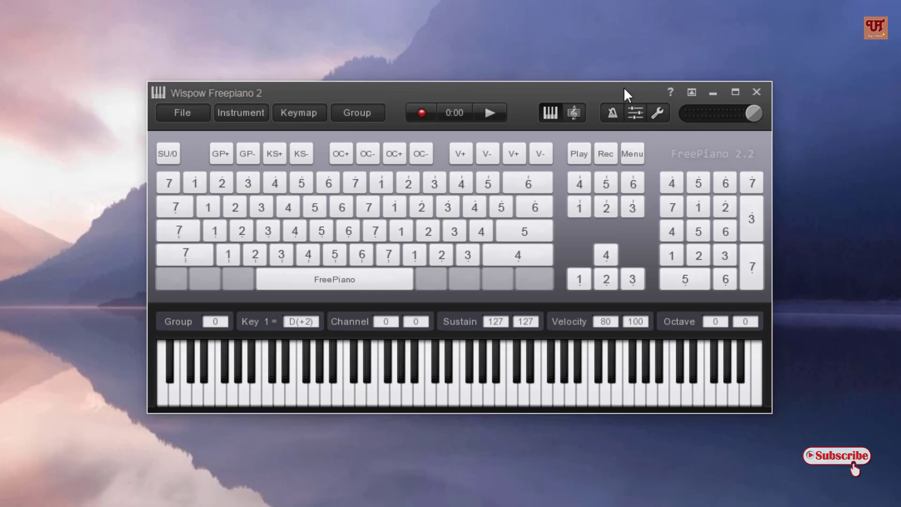
{"action": "left_click_drag", "start_coordinate": [623, 87], "coordinate": [596, 86]}
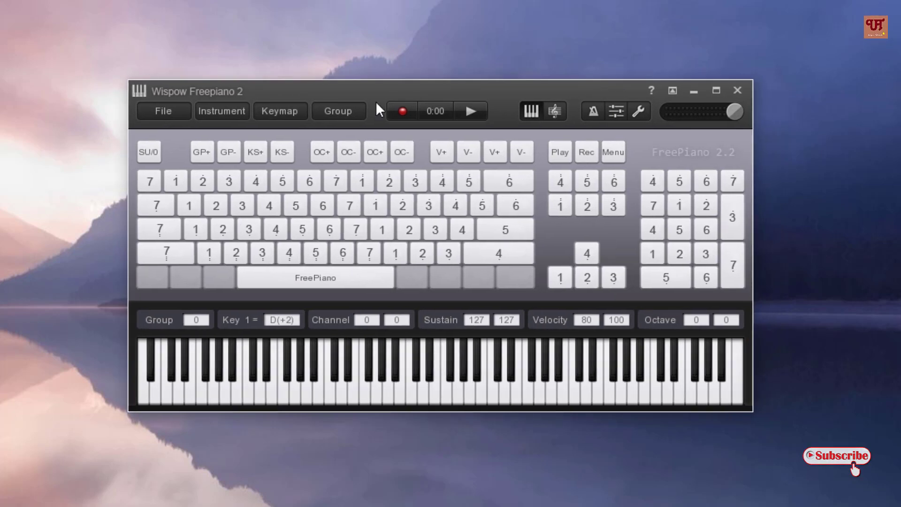
{"action": "left_click_drag", "start_coordinate": [373, 91], "coordinate": [378, 86]}
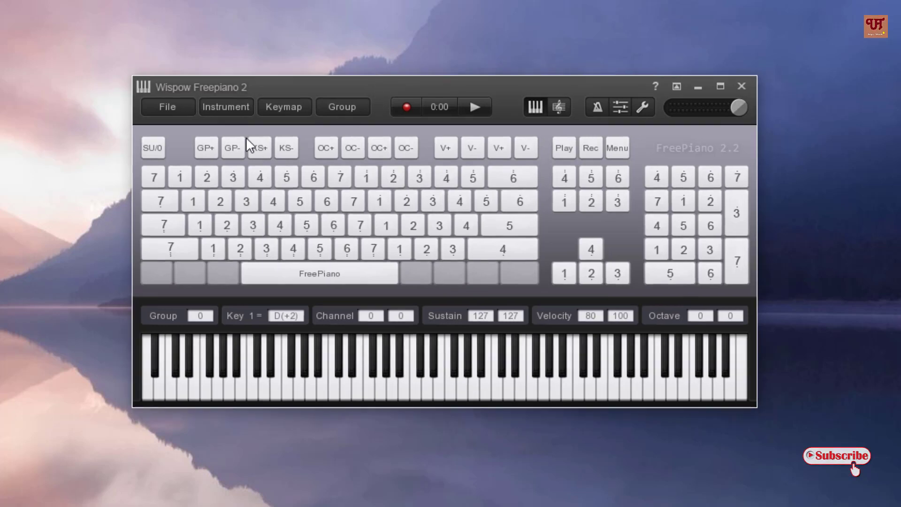
{"action": "left_click", "coordinate": [238, 107]}
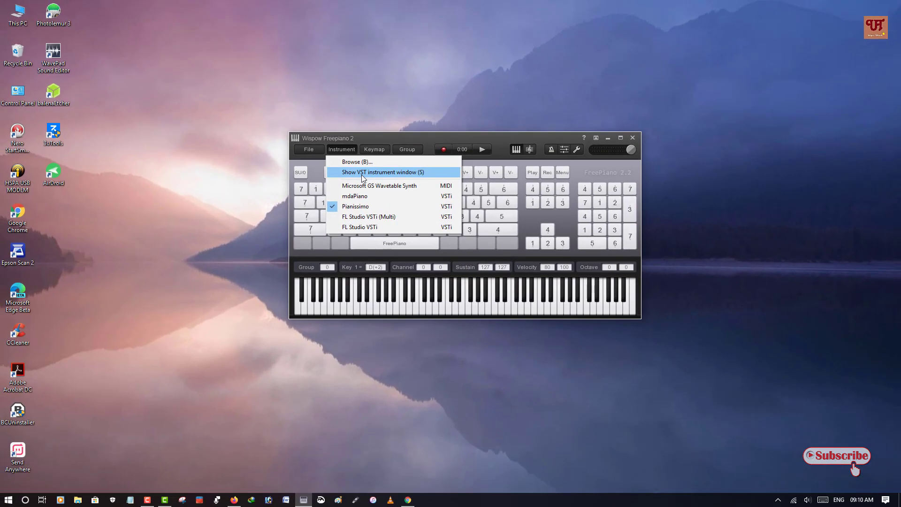
{"action": "left_click", "coordinate": [264, 148]}
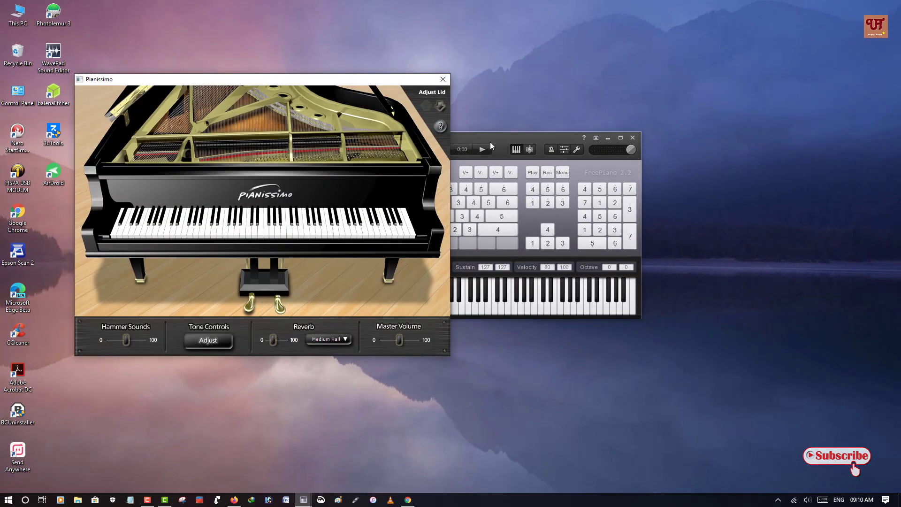
{"action": "left_click_drag", "start_coordinate": [495, 138], "coordinate": [672, 130]}
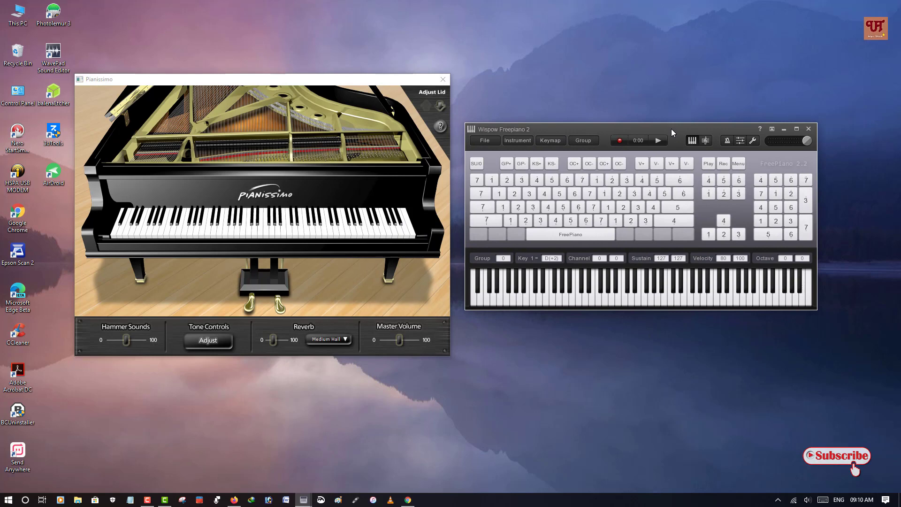
{"action": "left_click_drag", "start_coordinate": [349, 80], "coordinate": [352, 73]}
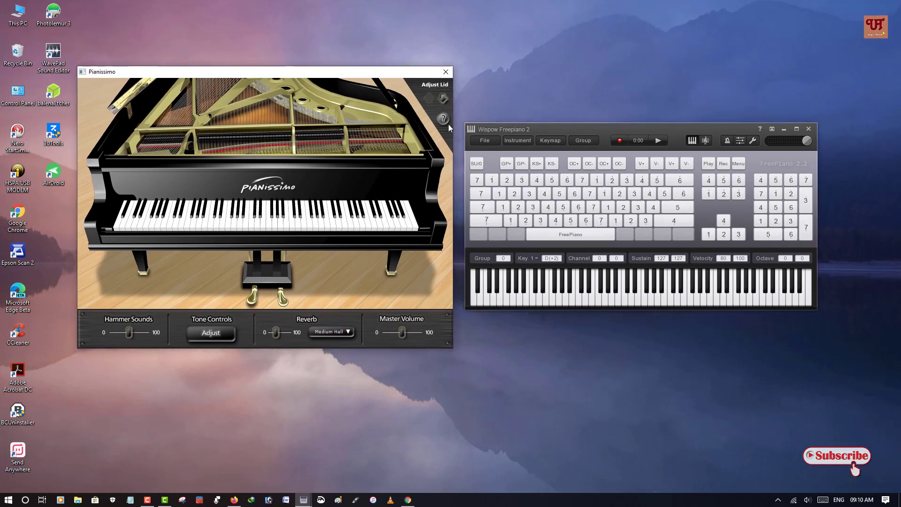
{"action": "left_click", "coordinate": [446, 72]}
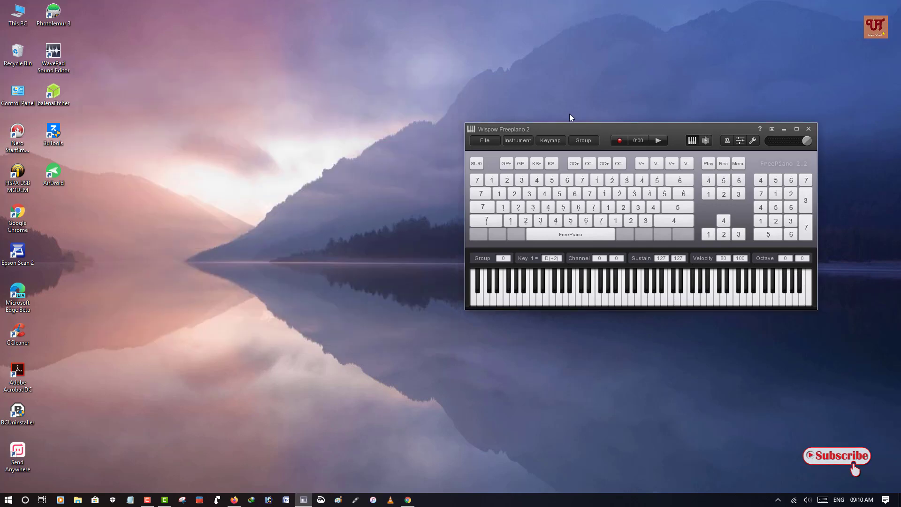
Step: Centre the window, switch to staff view and play the melody z, q, w, e
{"action": "left_click_drag", "start_coordinate": [578, 129], "coordinate": [434, 137]}
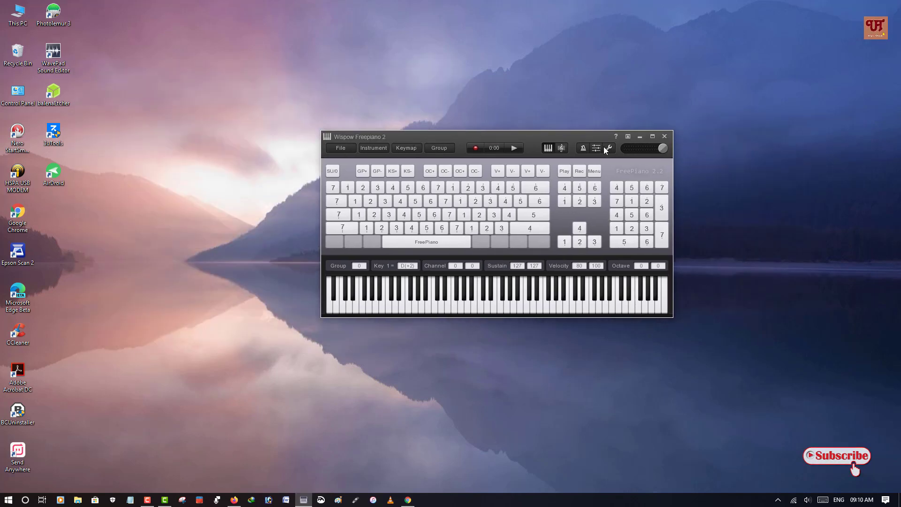
{"action": "left_click", "coordinate": [562, 148]}
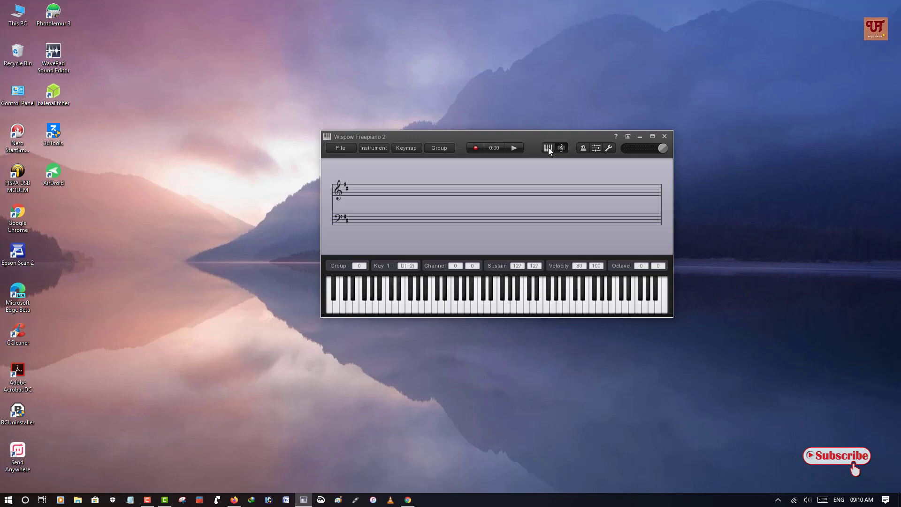
{"action": "key", "text": "z"}
{"action": "key", "text": "q"}
{"action": "key", "text": "w"}
{"action": "key", "text": "e"}
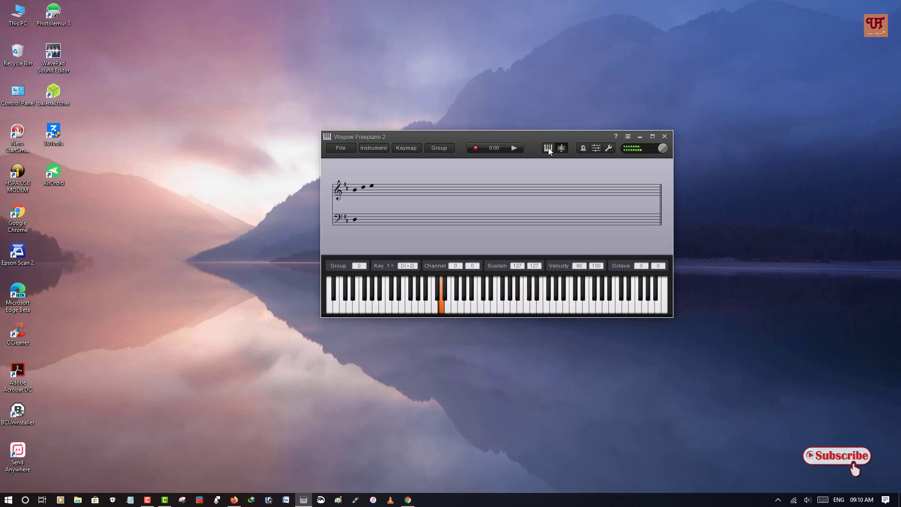
Step: Play two-note chords b+q, z+a, c+s and d+e on the staff view
{"action": "key", "text": "b"}
{"action": "key", "text": "q"}
{"action": "key", "text": "z"}
{"action": "key", "text": "a"}
{"action": "key", "text": "c"}
{"action": "key", "text": "s"}
{"action": "key", "text": "d"}
{"action": "key", "text": "e"}
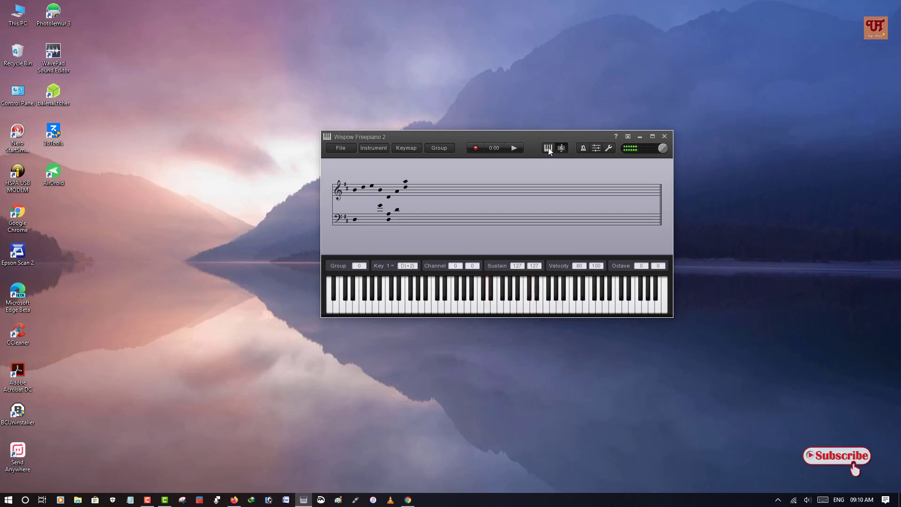
Step: Return to the keyboard note map and play chords q+KP6, 5+KP8, t+KP9, a+KP6
{"action": "left_click", "coordinate": [548, 148]}
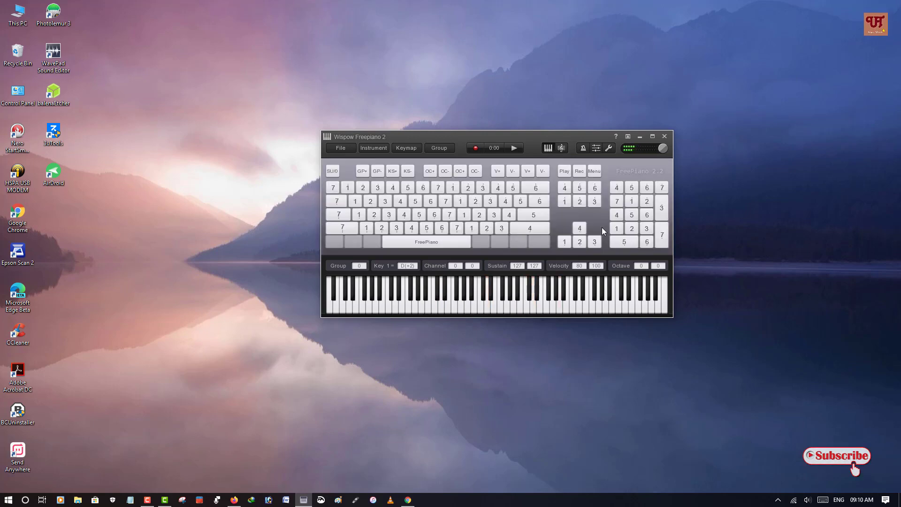
{"action": "key", "text": "q"}
{"action": "key", "text": "KP_6"}
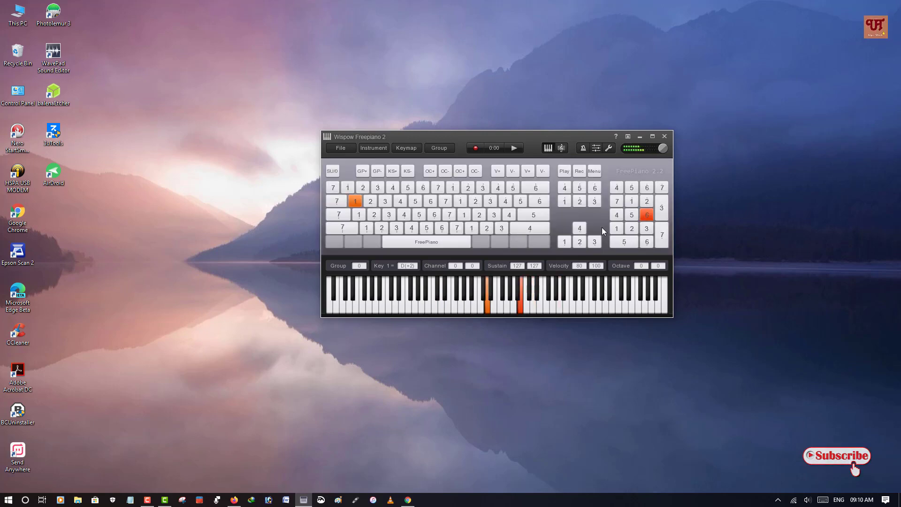
{"action": "key", "text": "5"}
{"action": "key", "text": "KP_8"}
{"action": "key", "text": "t"}
{"action": "key", "text": "KP_9"}
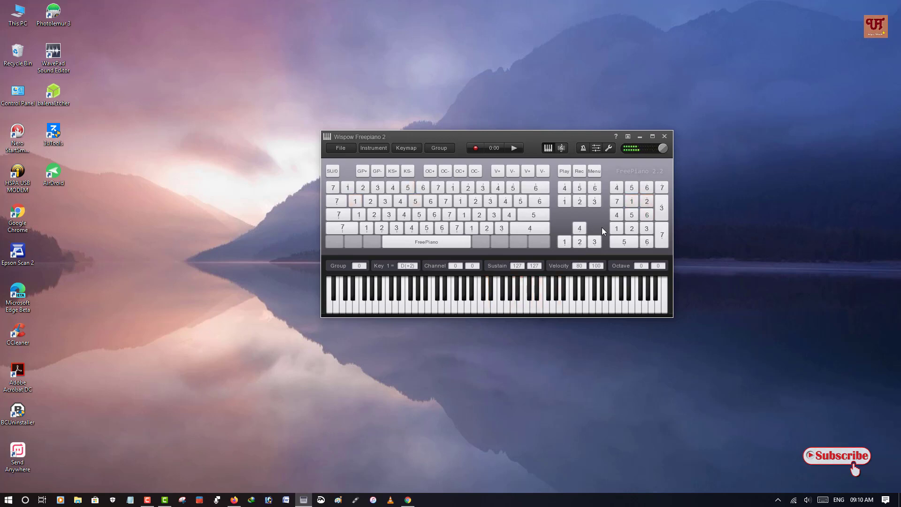
{"action": "key", "text": "a"}
{"action": "key", "text": "KP_6"}
{"action": "left_click_drag", "start_coordinate": [534, 138], "coordinate": [517, 133]}
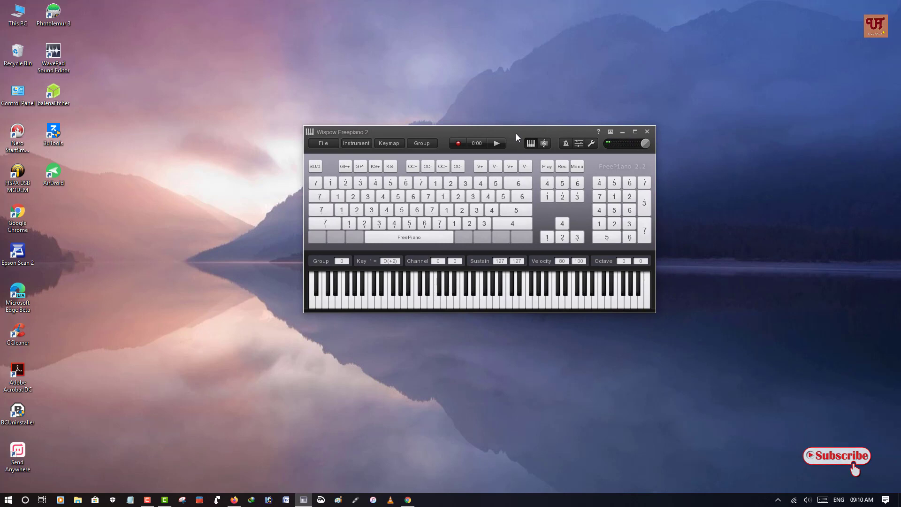
{"action": "left_click_drag", "start_coordinate": [517, 134], "coordinate": [494, 145]}
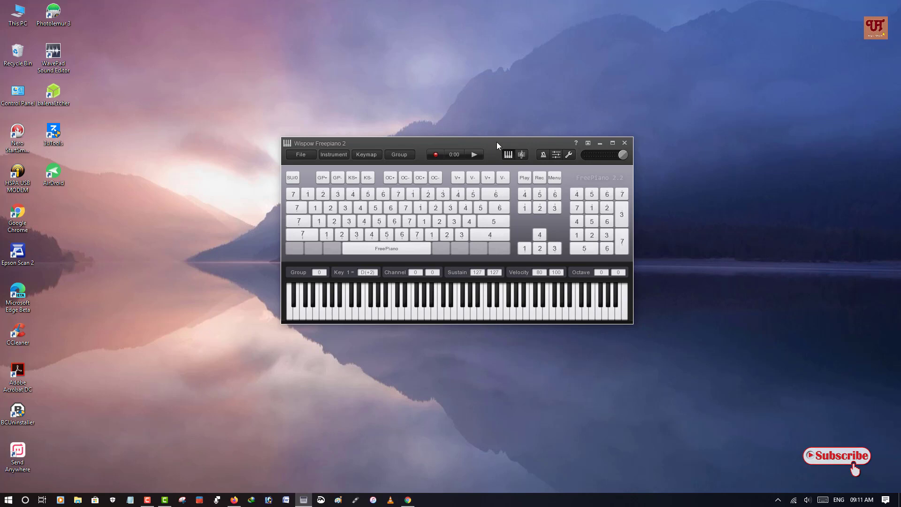
{"action": "left_click_drag", "start_coordinate": [497, 141], "coordinate": [511, 150]}
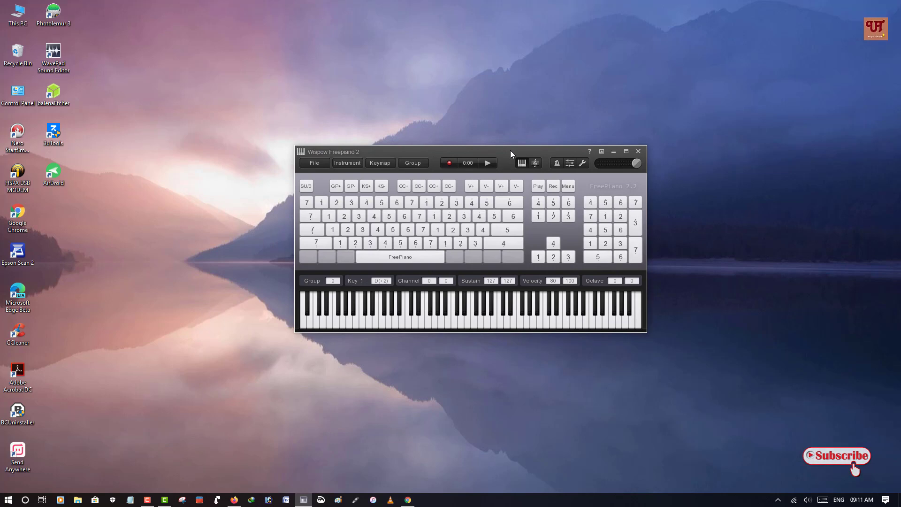
{"action": "left_click_drag", "start_coordinate": [505, 154], "coordinate": [503, 148]}
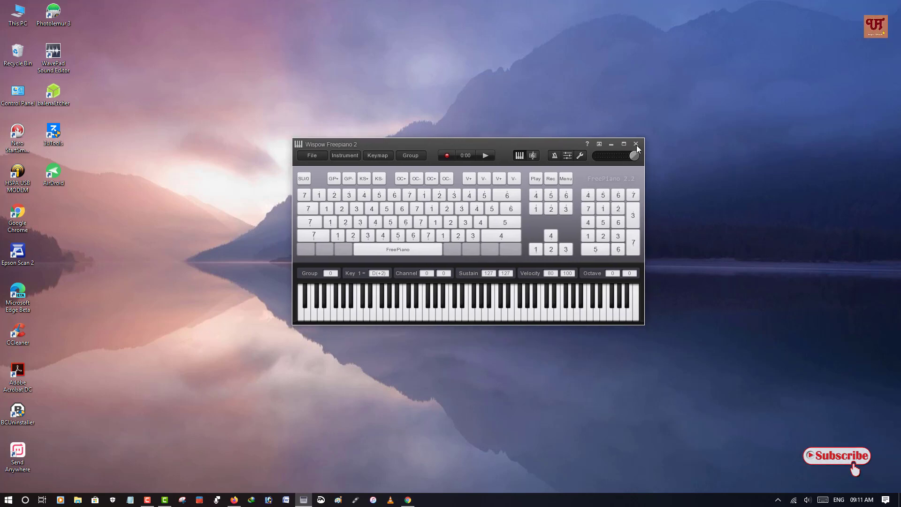